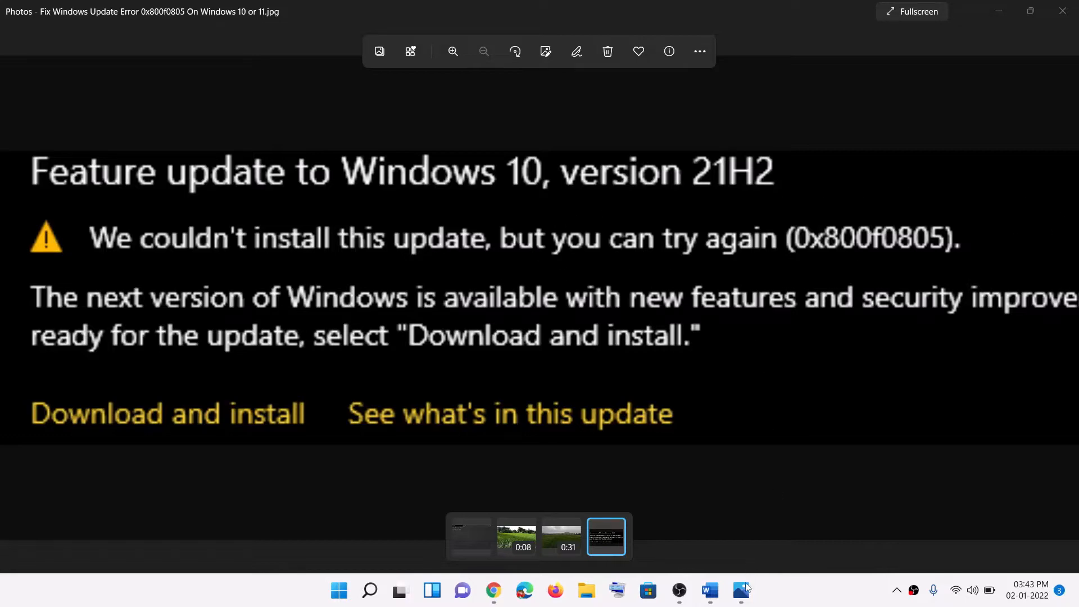
Switch to the Word document on error 0x800f0805 and highlight the Step 1 text "Run Update Troubleshooter".
mouse_move(706, 603)
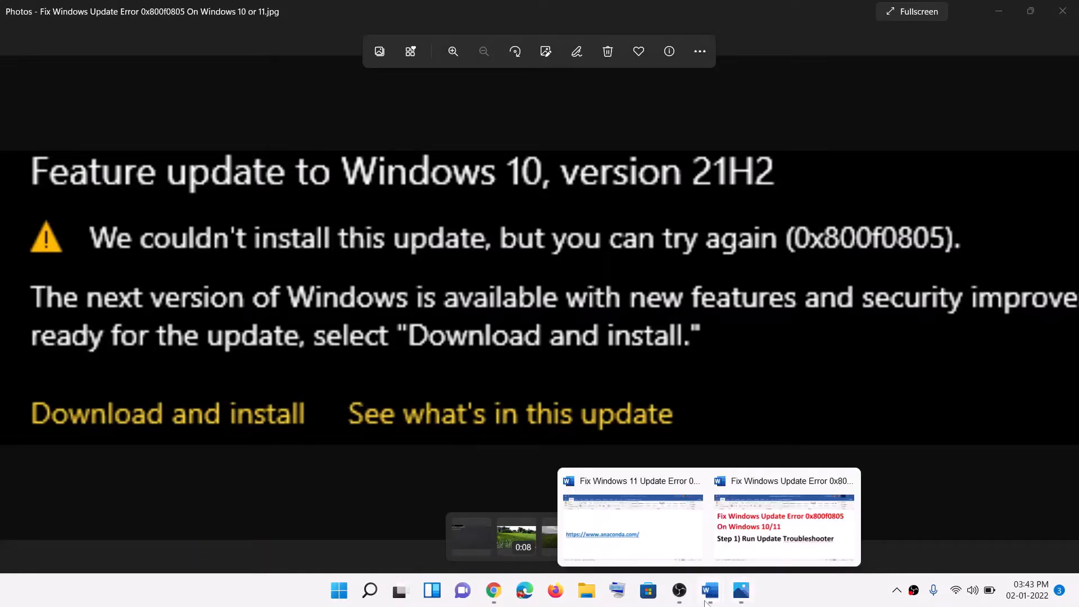
click(781, 517)
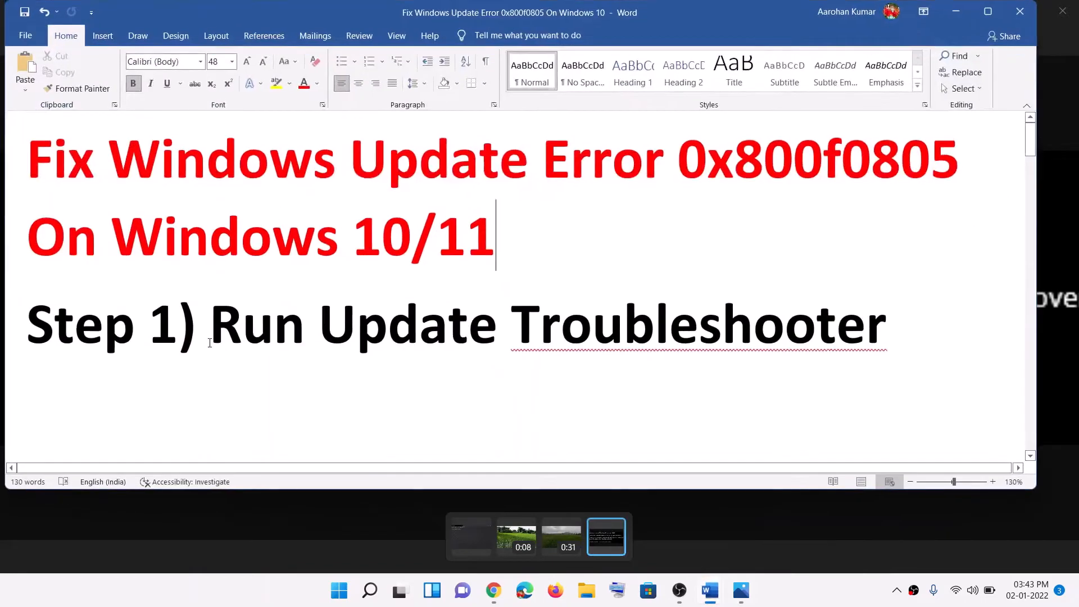
drag(209, 343, 888, 337)
Open the Other troubleshooters page in the system's Troubleshoot settings.
click(338, 590)
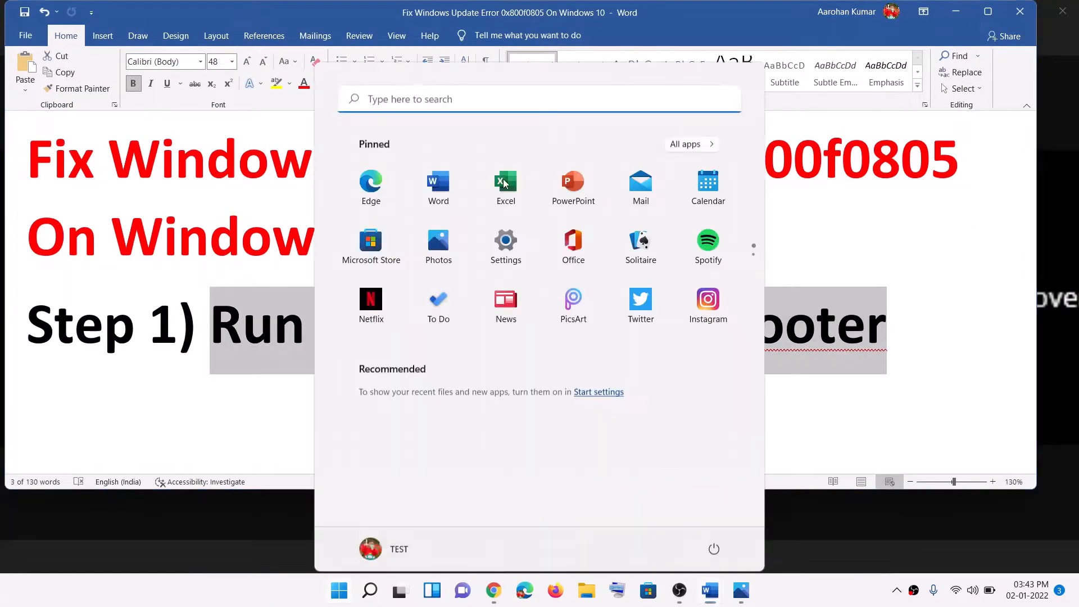
click(505, 242)
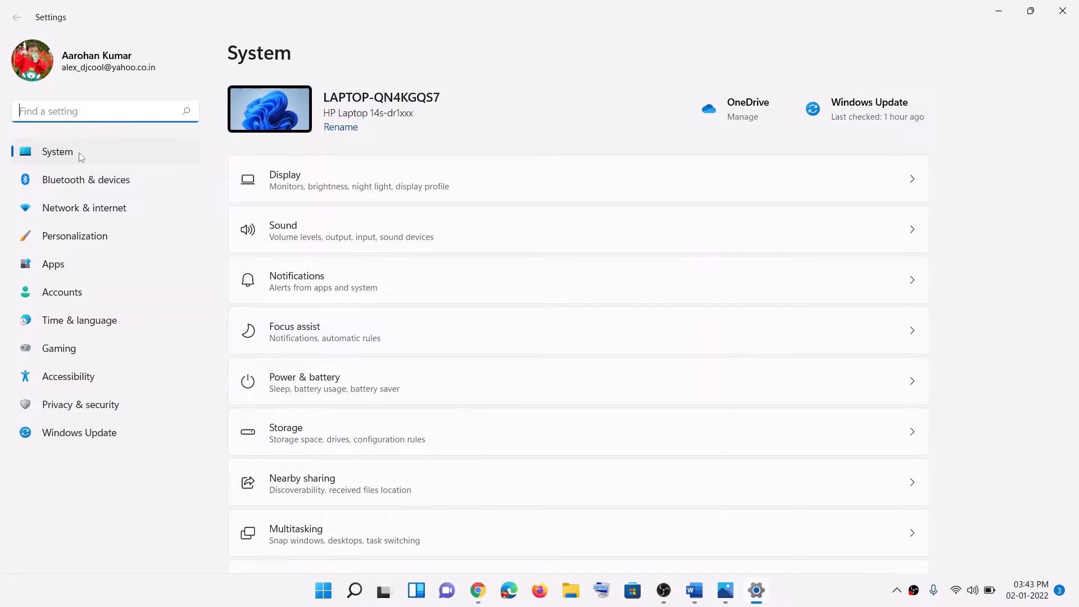
scroll(405, 399, down, 4)
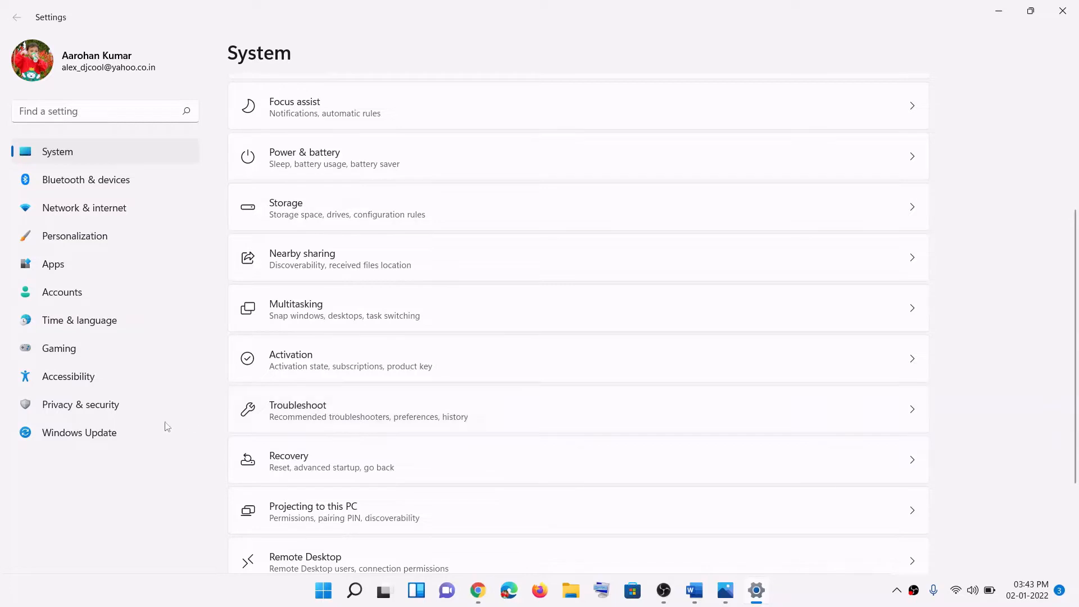
click(337, 407)
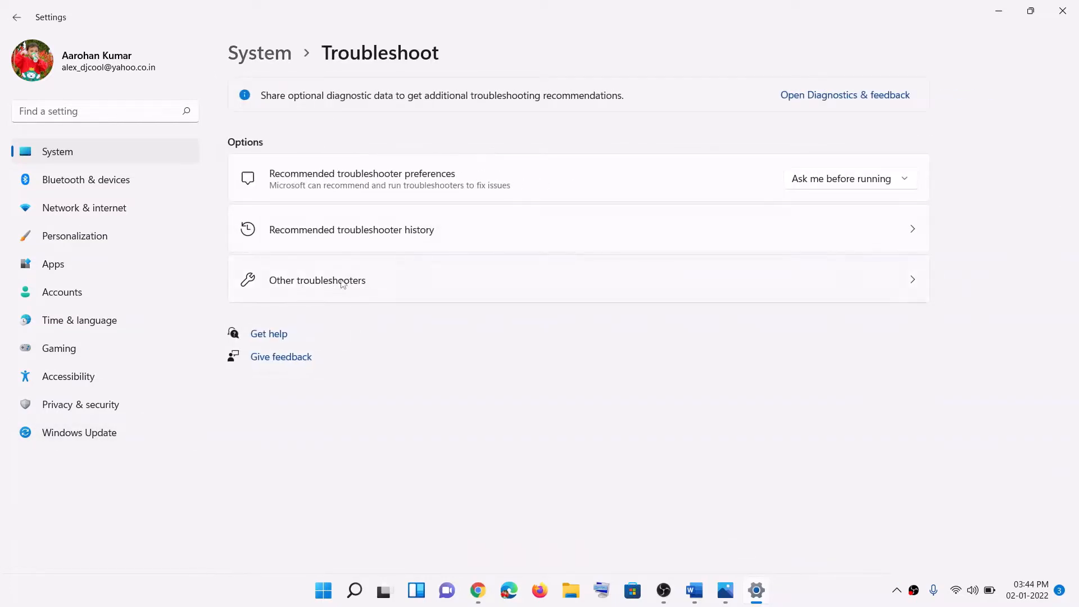
click(339, 289)
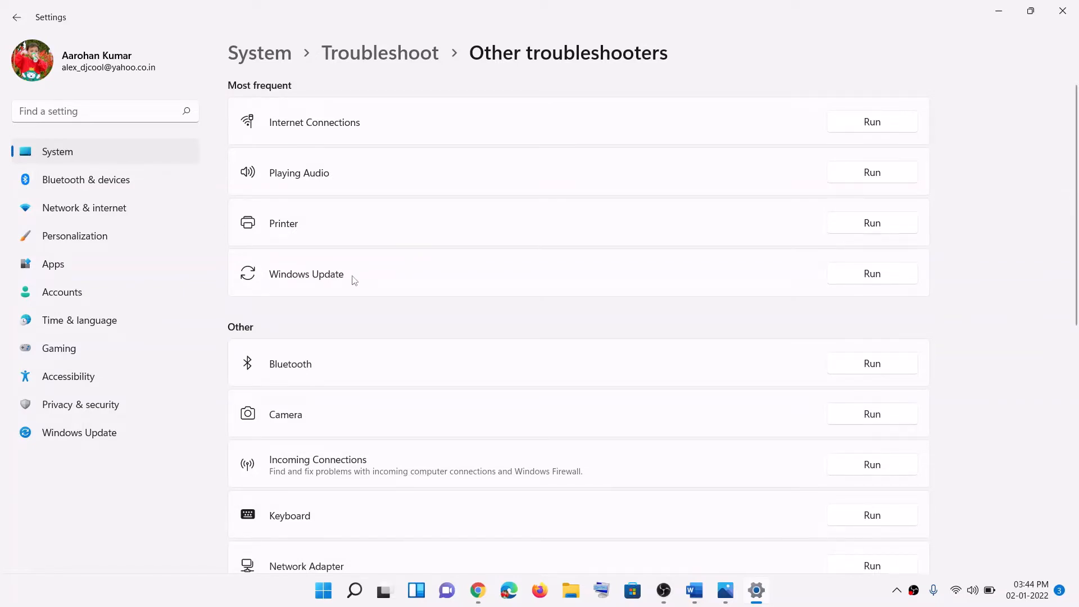
Run the Windows Update troubleshooter and minimize the Settings window.
click(887, 279)
click(990, 126)
click(999, 11)
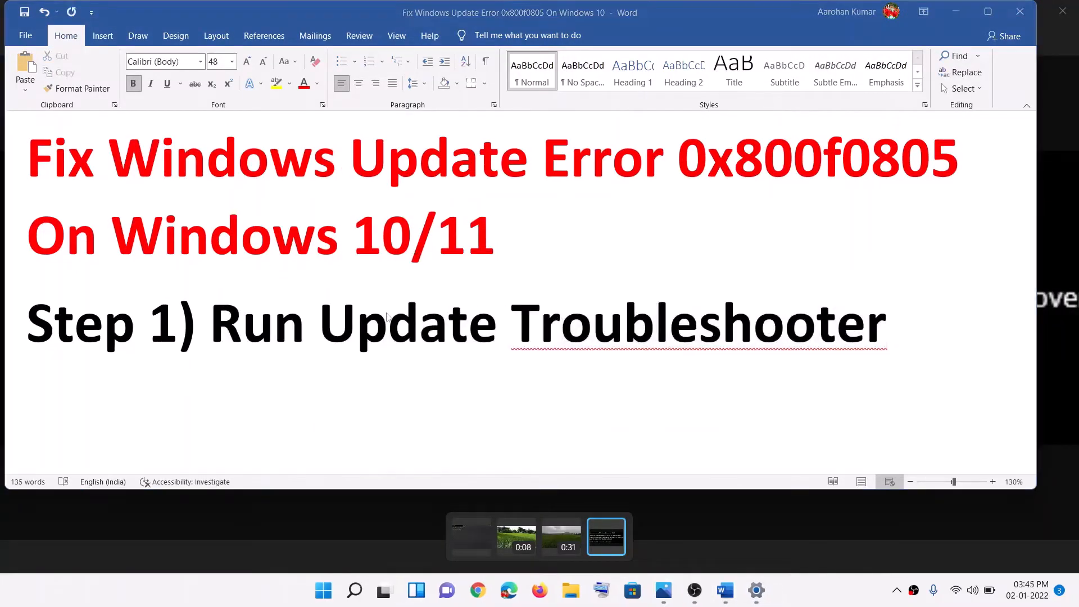
Review Step 2 in the Word document, covering the Windows 10 Update Assistant and Windows 11 Installation Assistant.
scroll(386, 316, down, 6)
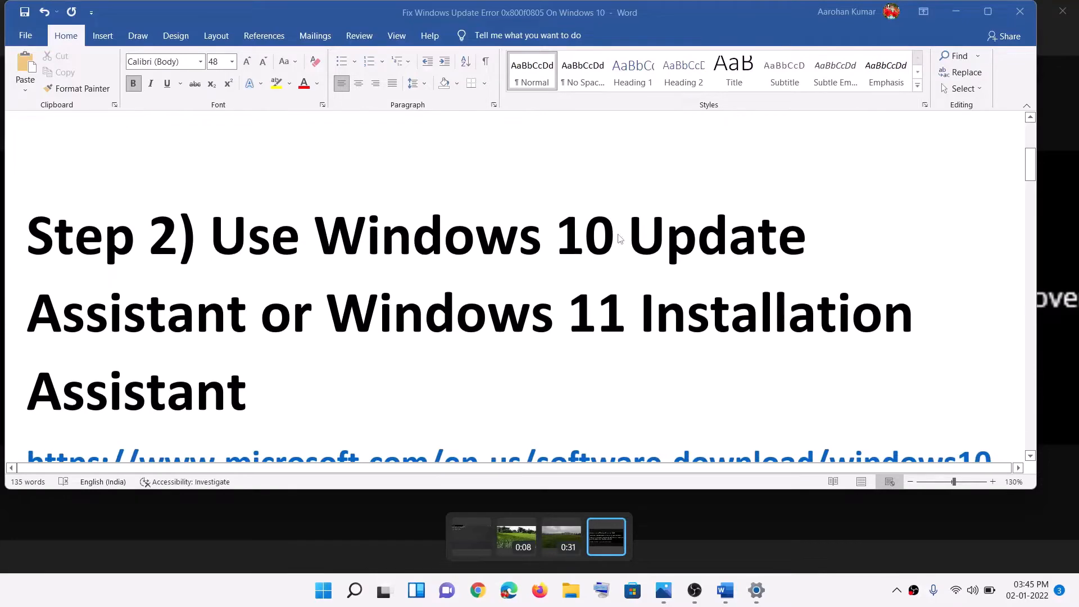
drag(248, 236, 261, 323)
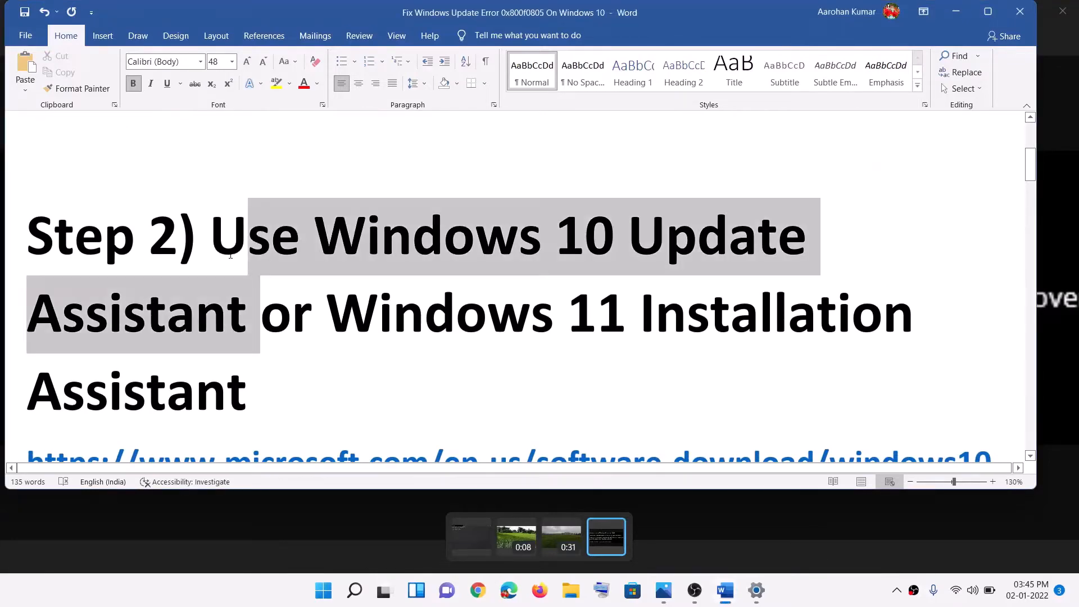
drag(506, 353, 596, 334)
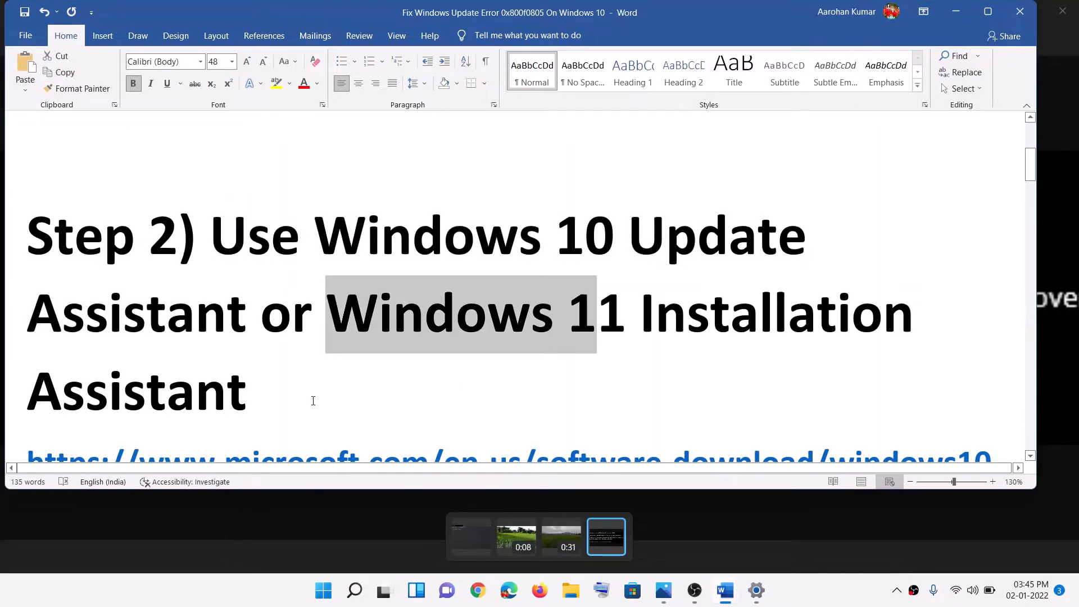
scroll(313, 400, down, 2)
scroll(787, 365, down, 2)
scroll(787, 365, up, 3)
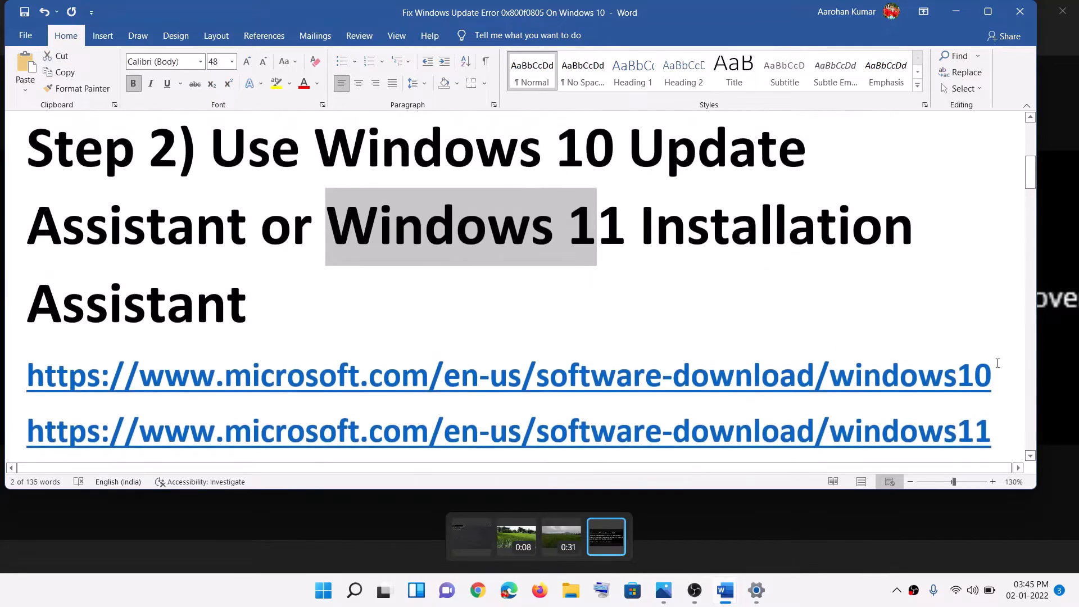
Copy the windows10 software-download link from the Word document and open it in Chrome.
drag(992, 377, 26, 368)
key(ctrl+c)
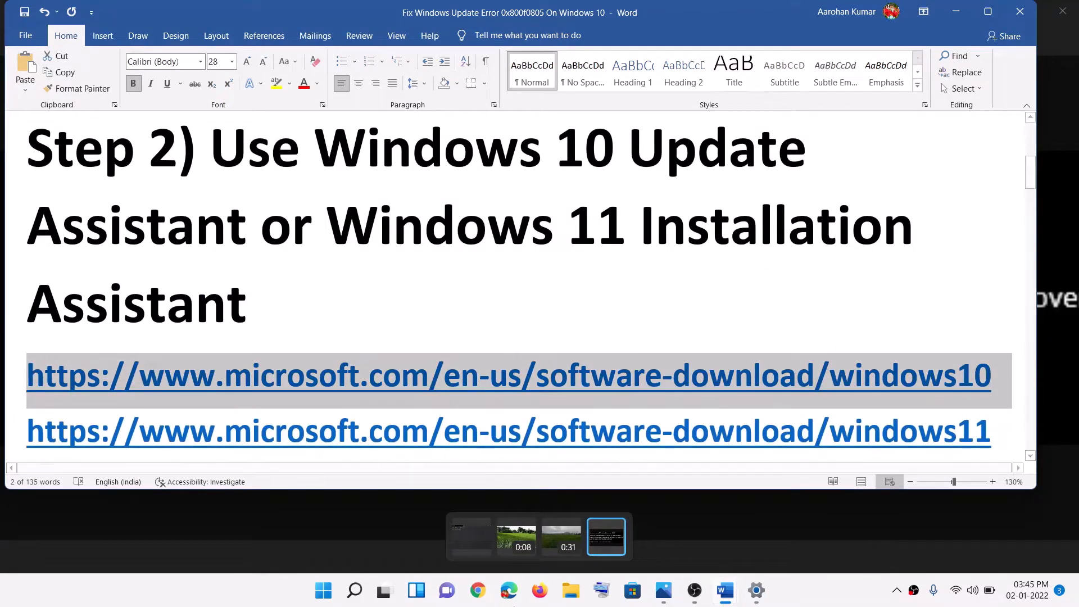
click(478, 590)
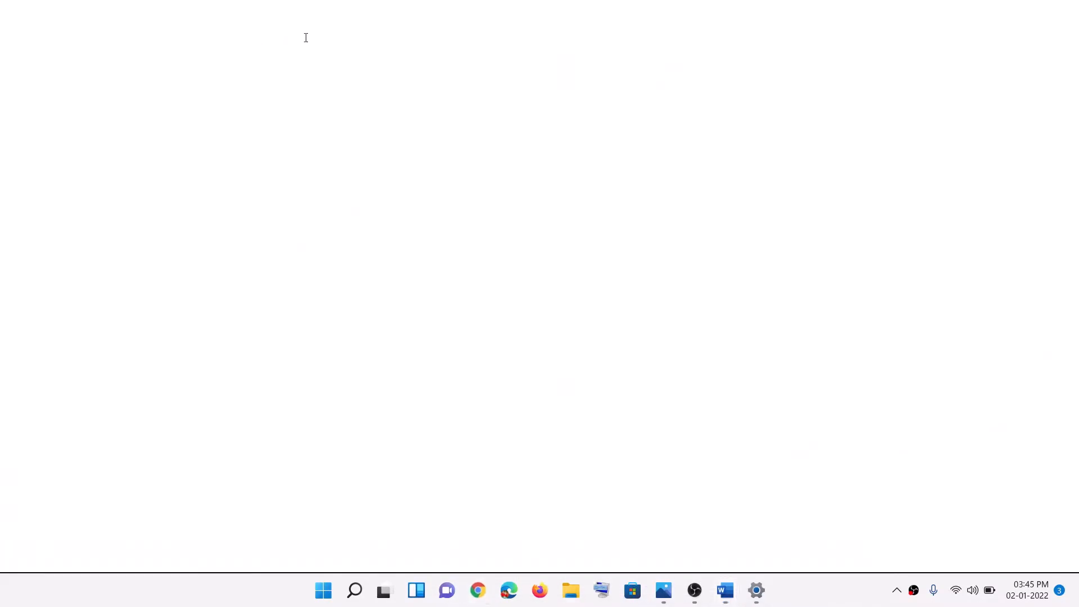
key(ctrl+v)
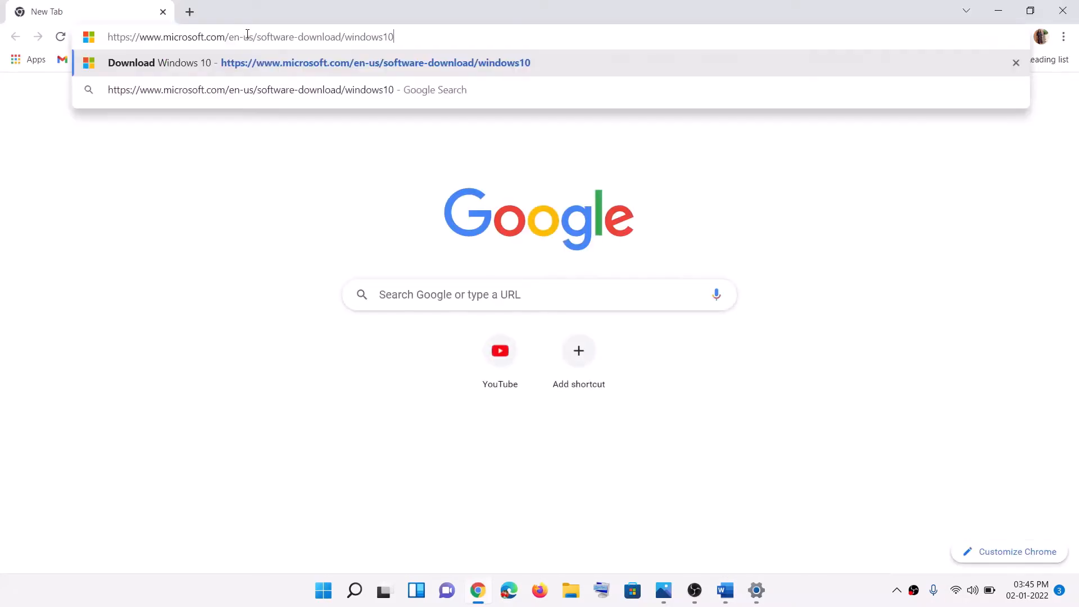
key(Return)
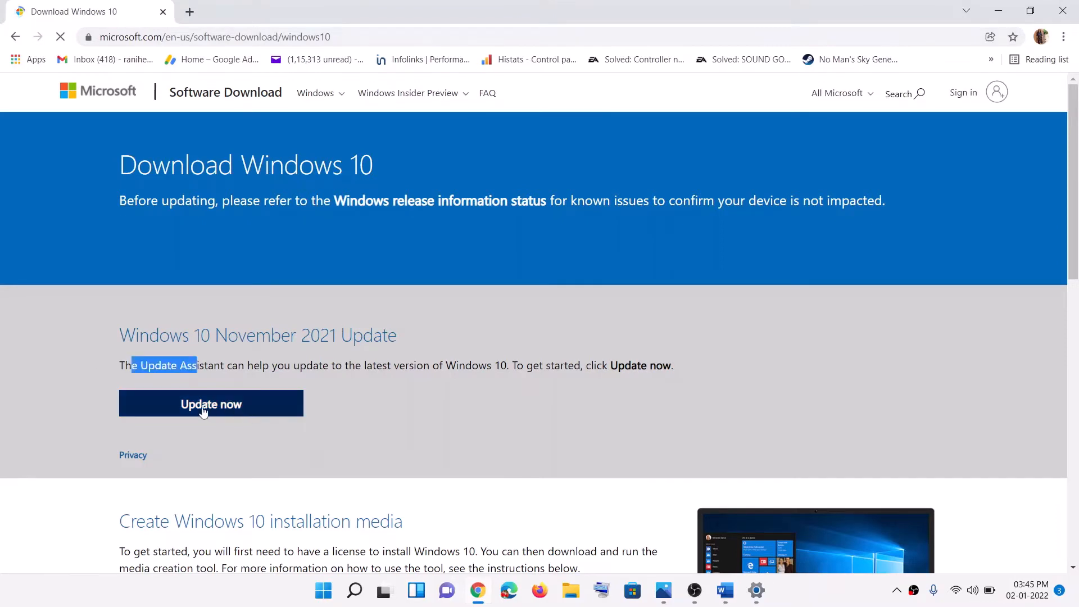
Download and run the Windows 10 Update Assistant, allow it to make changes, and exit it.
click(200, 409)
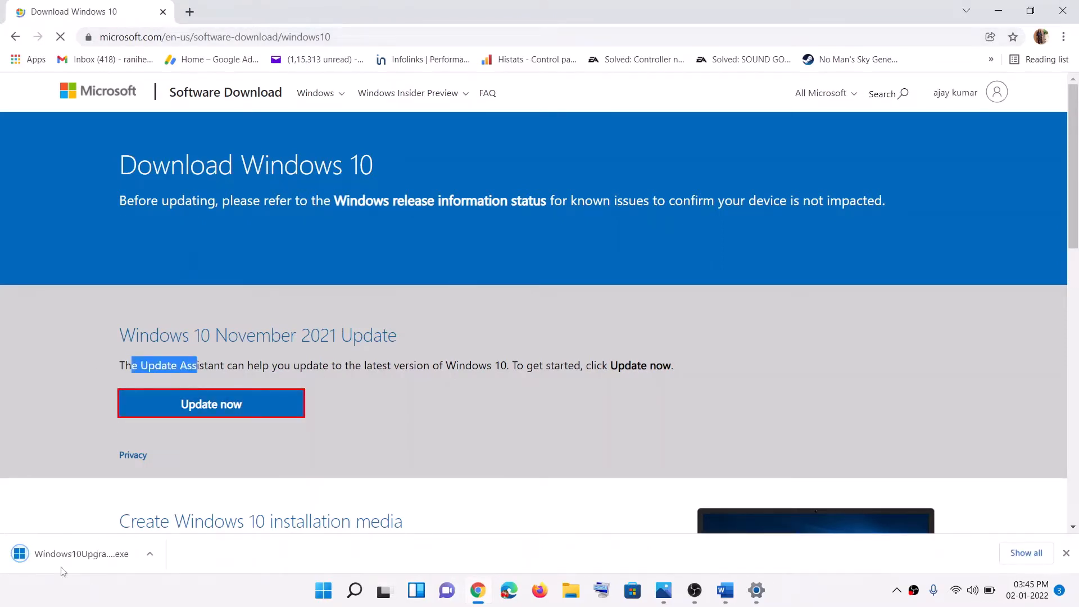
click(67, 556)
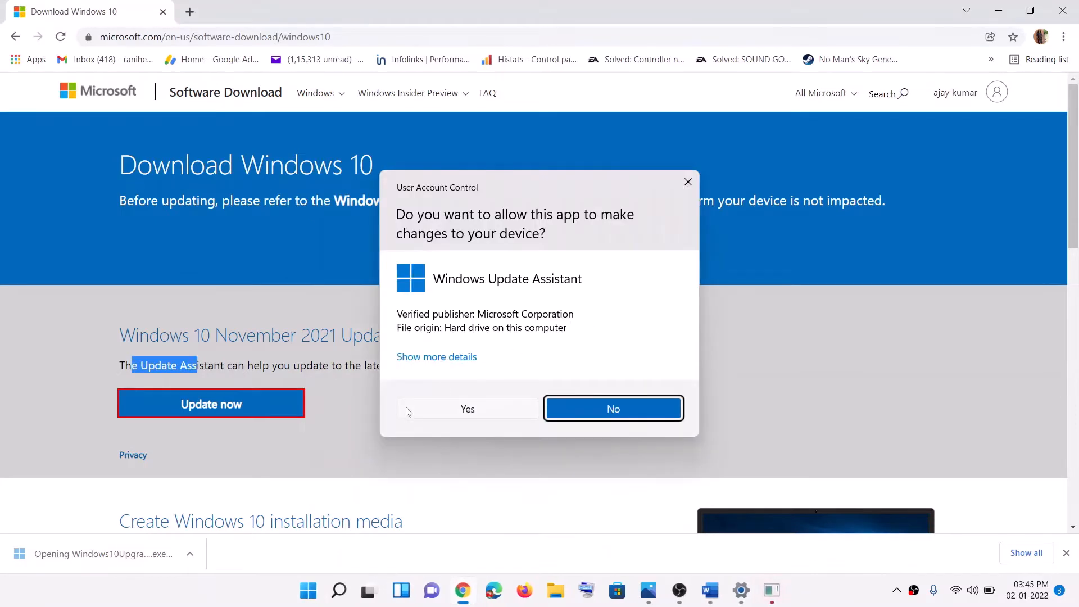
click(407, 412)
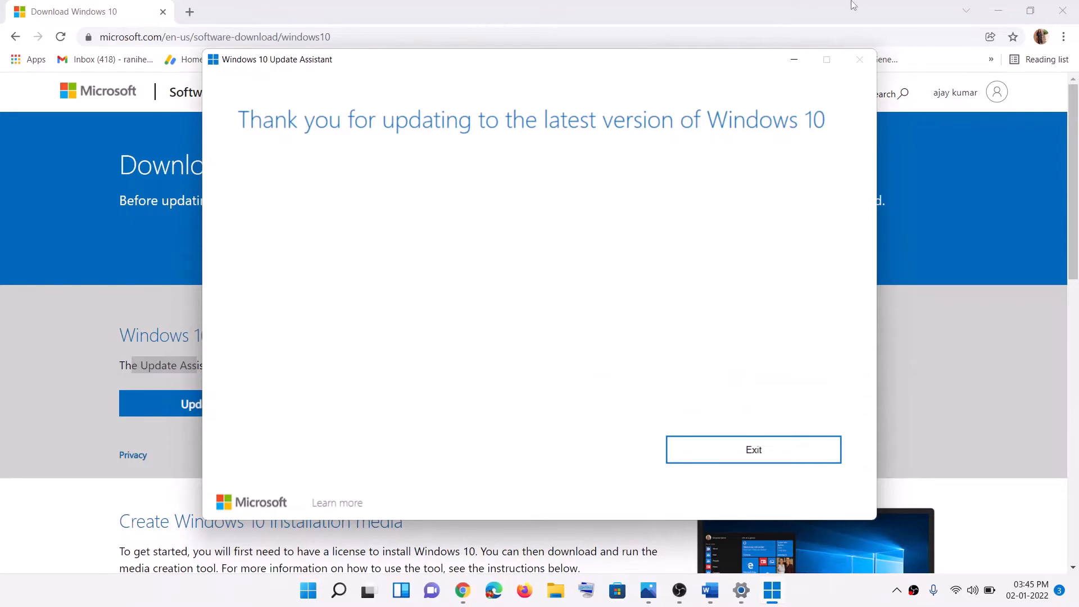
click(782, 451)
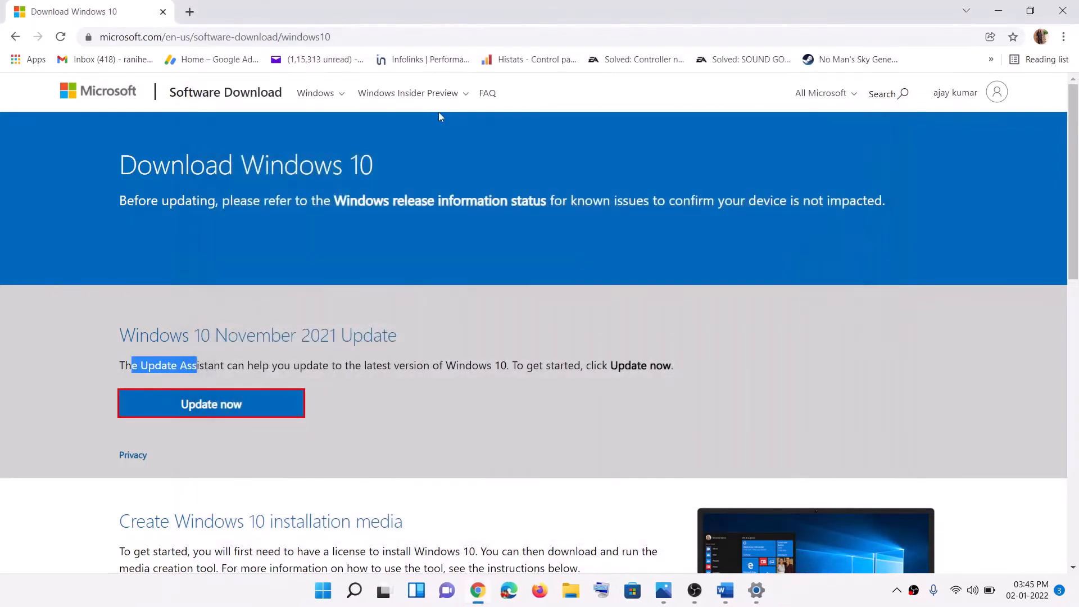
Copy the windows11 software-download link from the Word document and open it in a new Chrome tab.
mouse_move(734, 601)
click(799, 529)
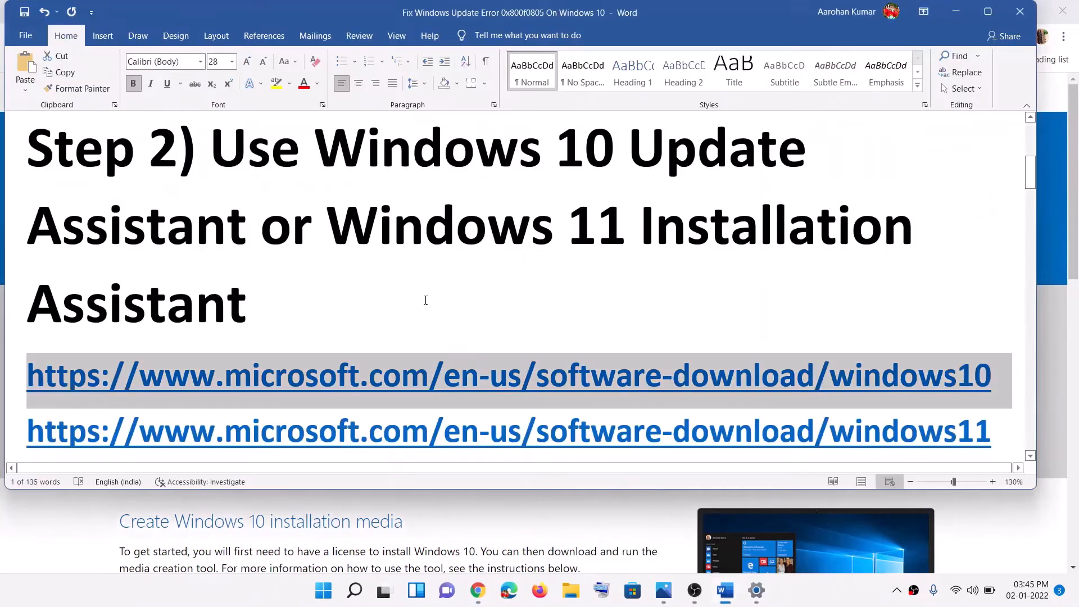
scroll(955, 294, down, 3)
drag(992, 296, 27, 299)
key(ctrl+c)
click(481, 595)
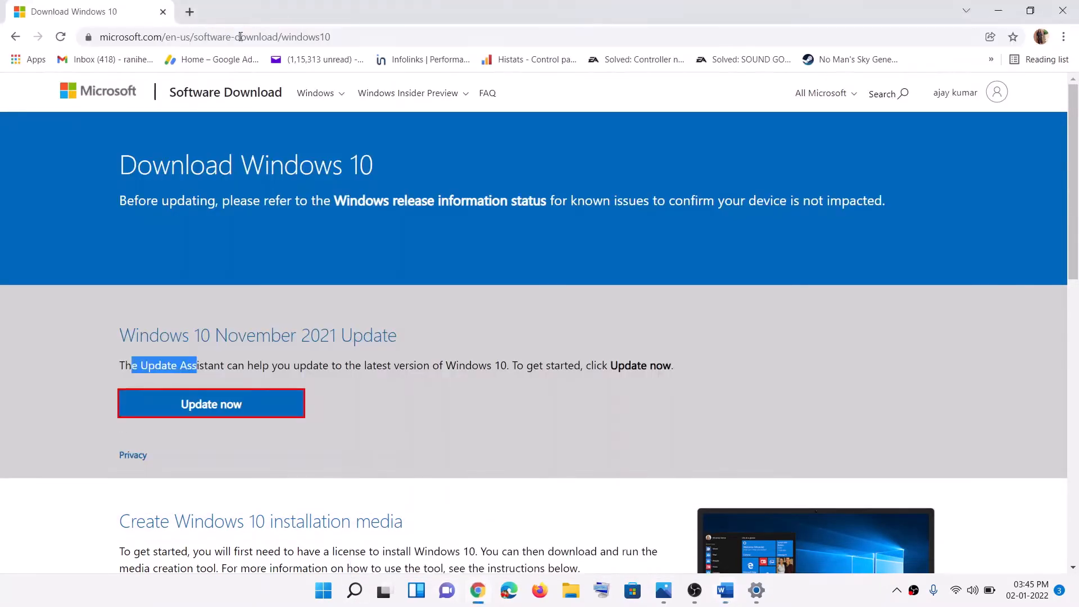
click(189, 11)
key(ctrl+v)
key(Return)
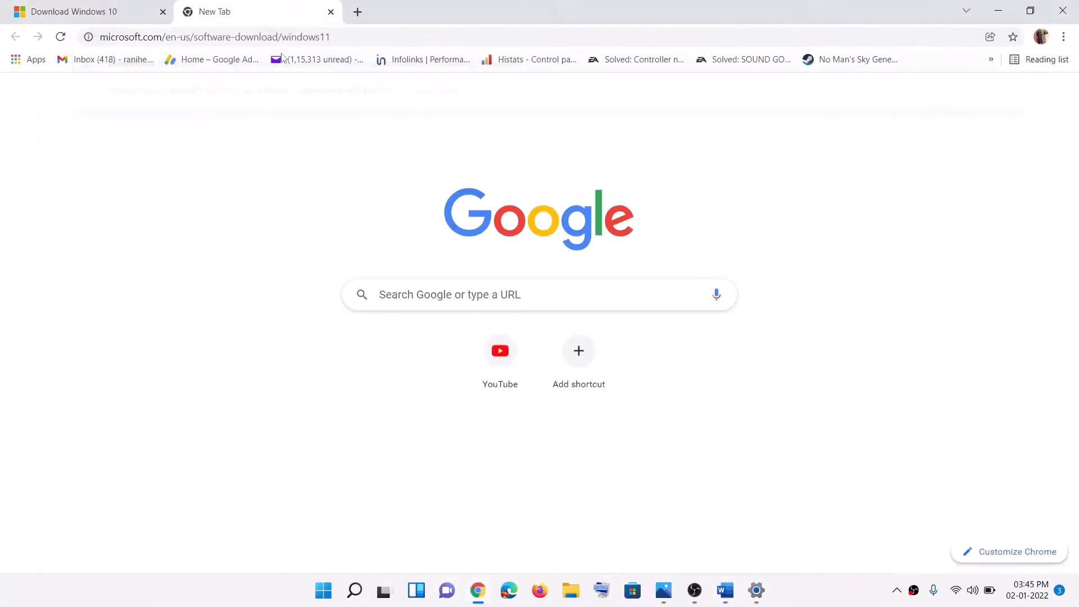
Download the Windows 11 Installation Assistant, launch the downloaded file, and allow it to make changes.
scroll(251, 366, down, 2)
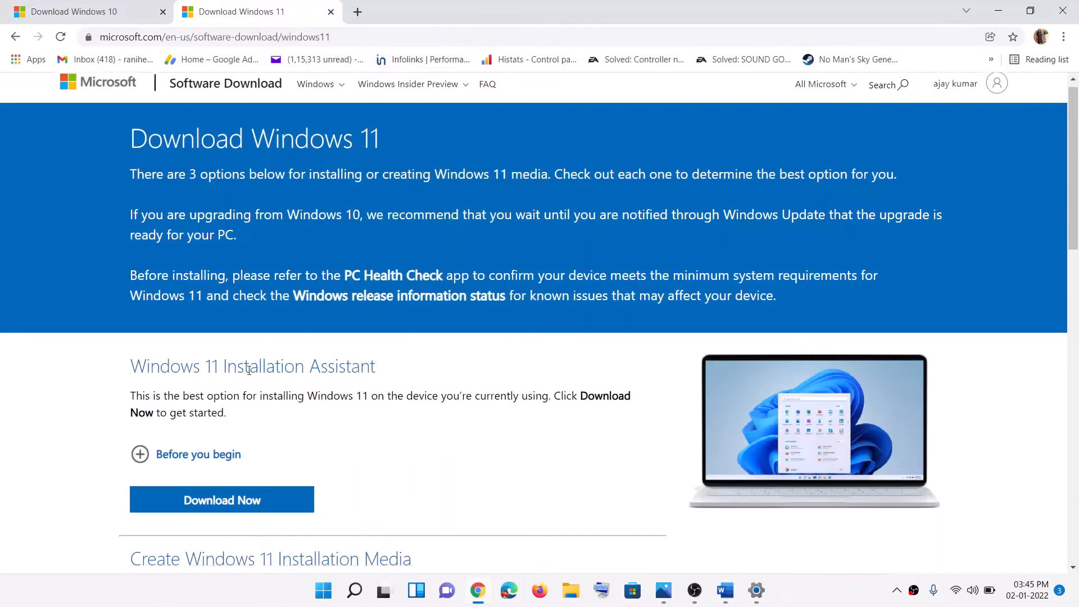
scroll(188, 255, up, 3)
drag(139, 376, 325, 379)
click(249, 514)
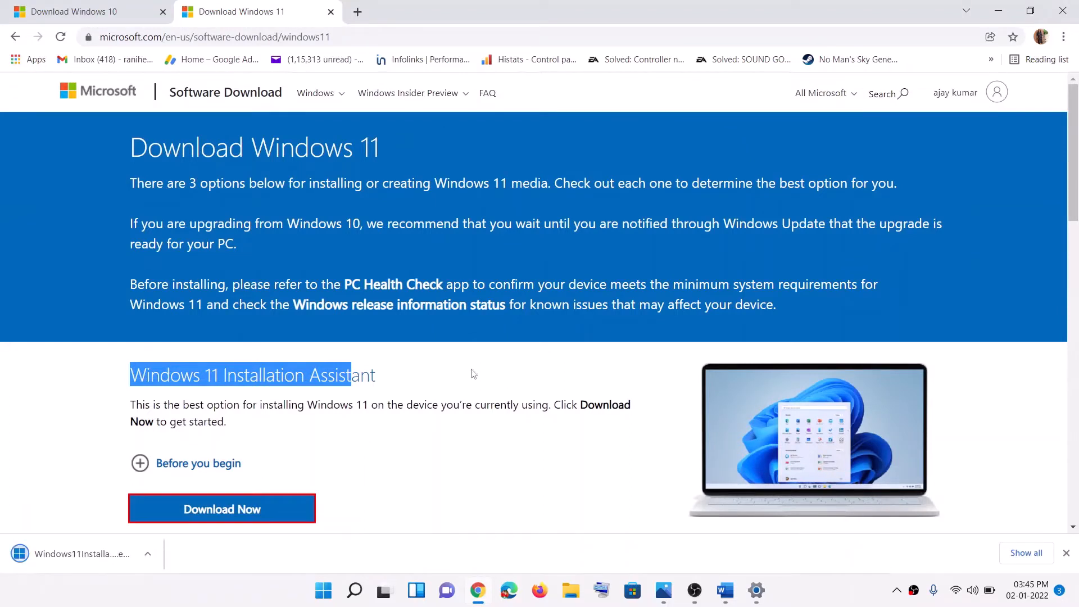
click(81, 553)
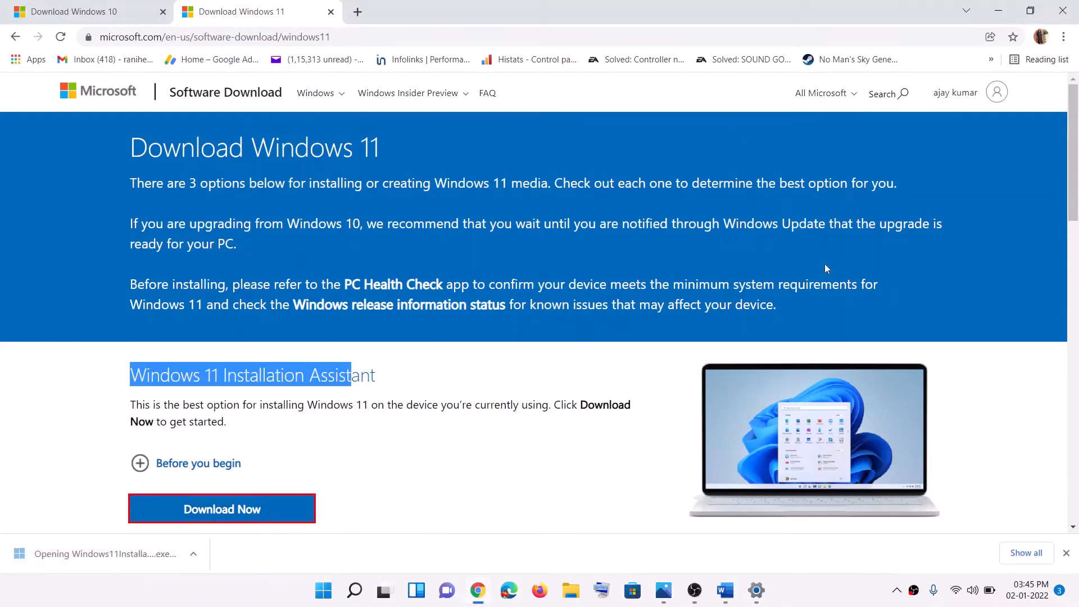
click(435, 413)
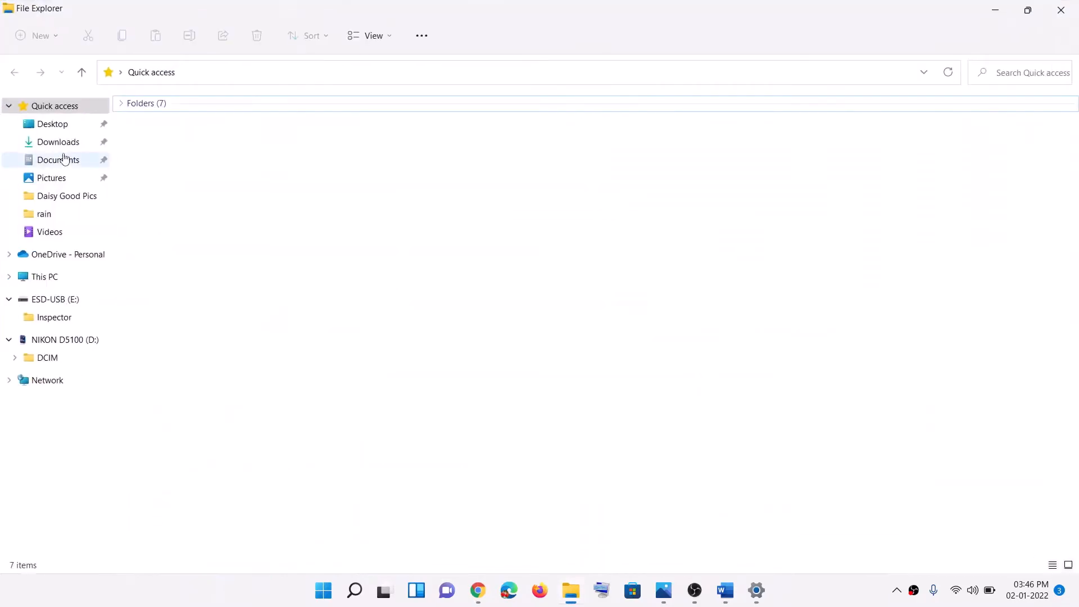
Open the compatibility properties of Windows11InstallationAssistant (2) in the Downloads folder.
click(58, 142)
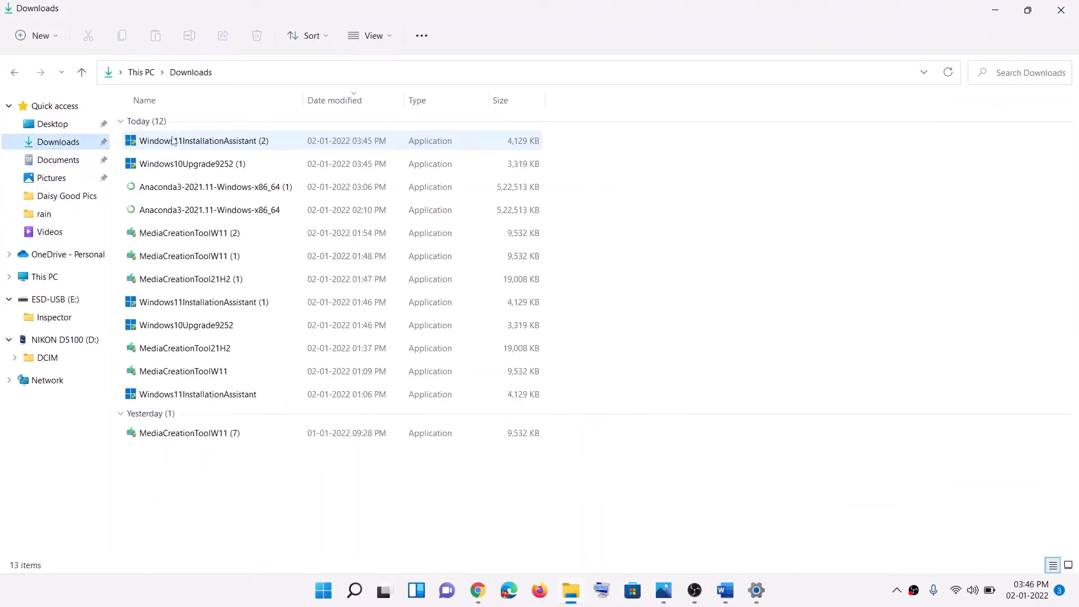
click(175, 142)
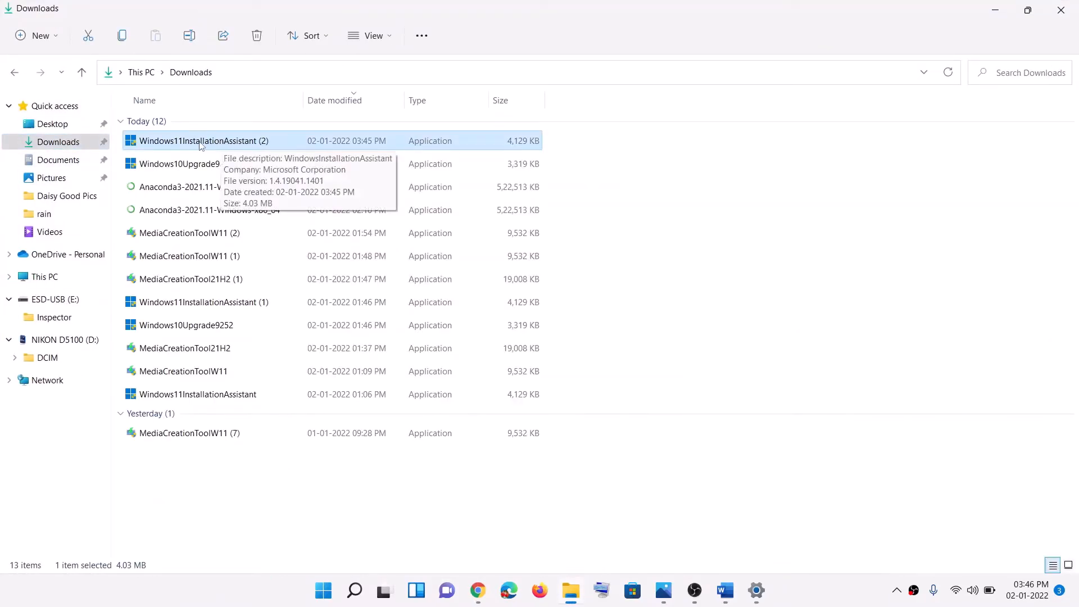
right_click(201, 145)
click(265, 299)
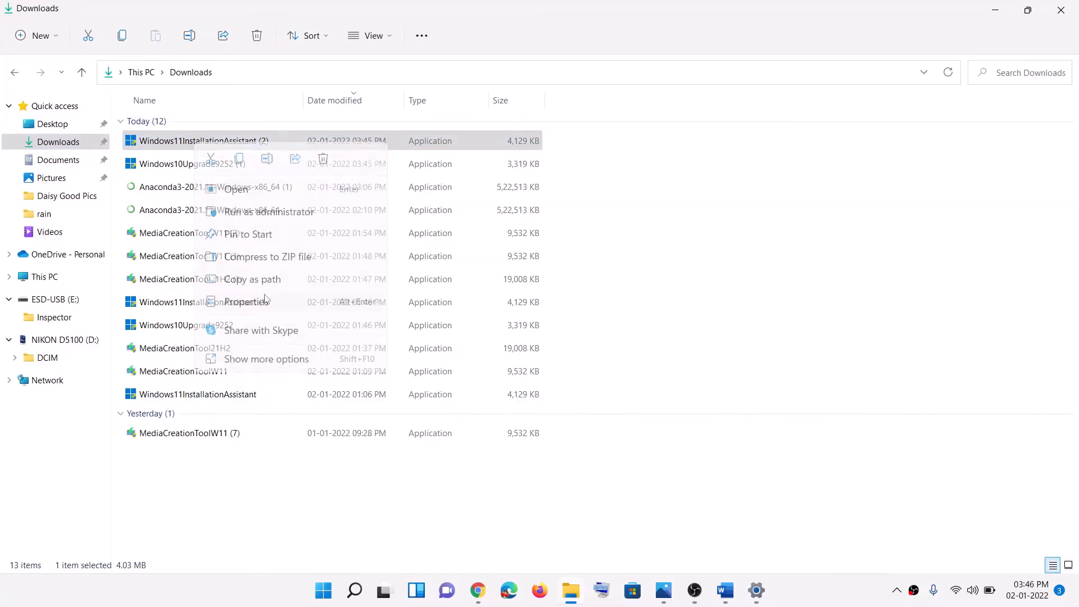
click(334, 190)
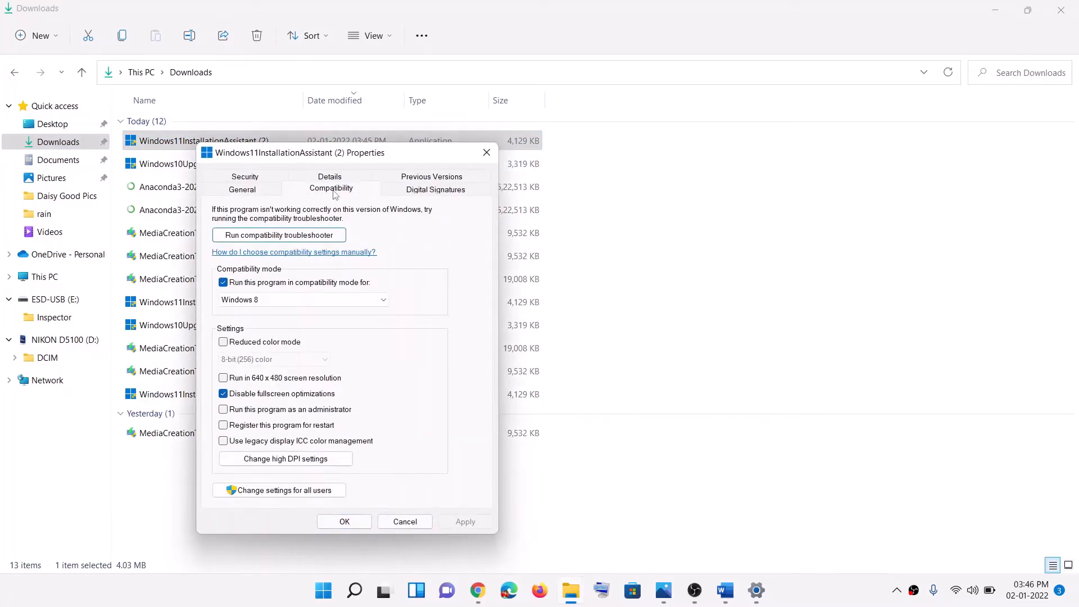
Choose Windows 7 as the compatibility mode, turn compatibility mode off, and apply the change.
click(222, 283)
click(228, 283)
click(238, 299)
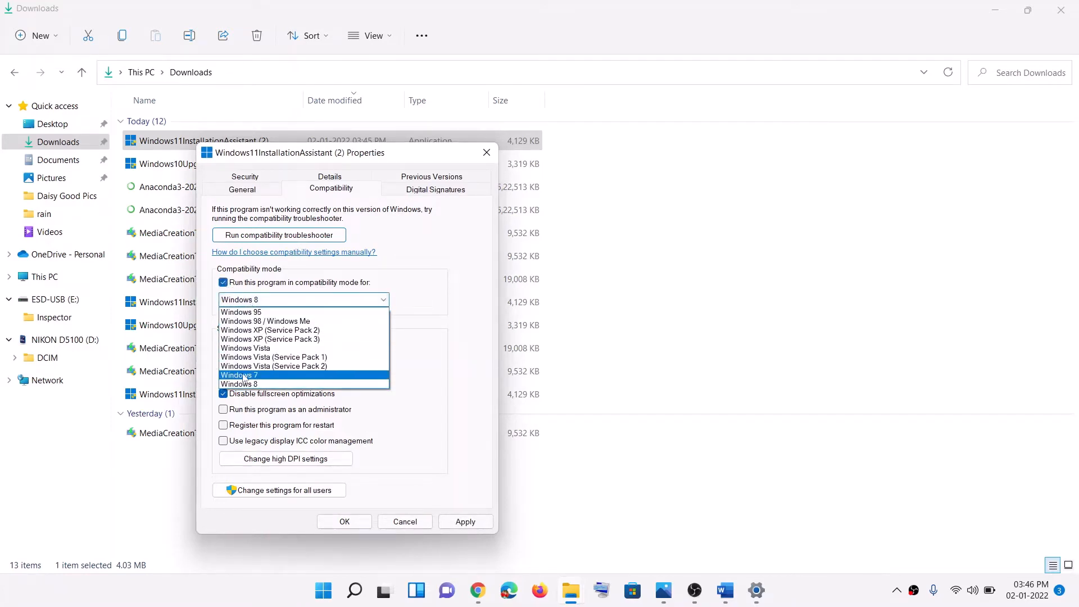
click(245, 374)
click(433, 284)
click(464, 522)
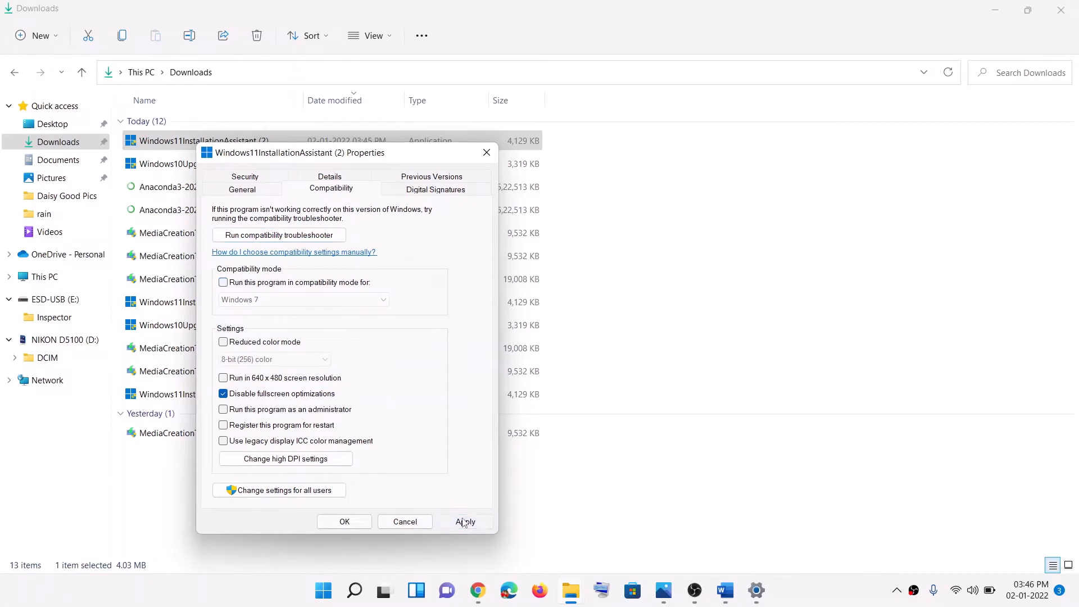
Set Windows11InstallationAssistant (2) to run in compatibility mode for Windows 7, apply the setting, and close its properties.
click(223, 282)
click(251, 300)
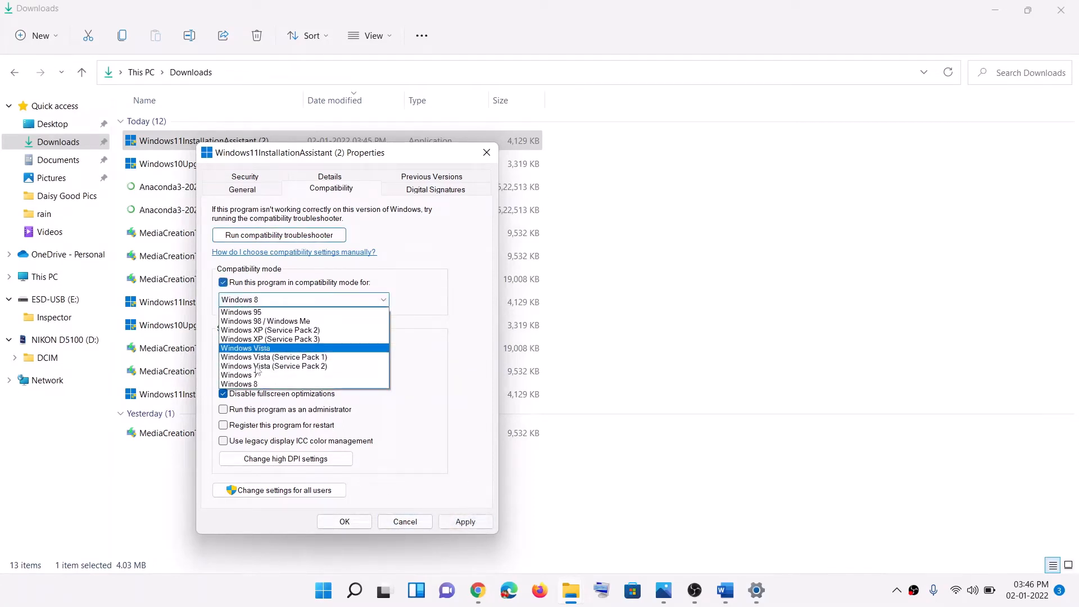
click(245, 375)
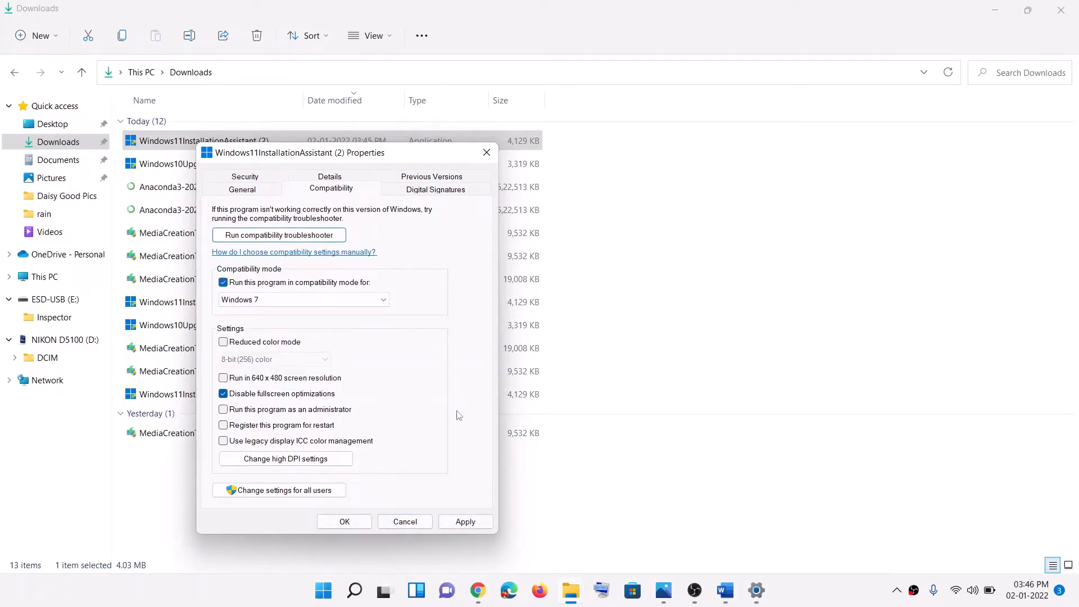
click(464, 522)
click(345, 522)
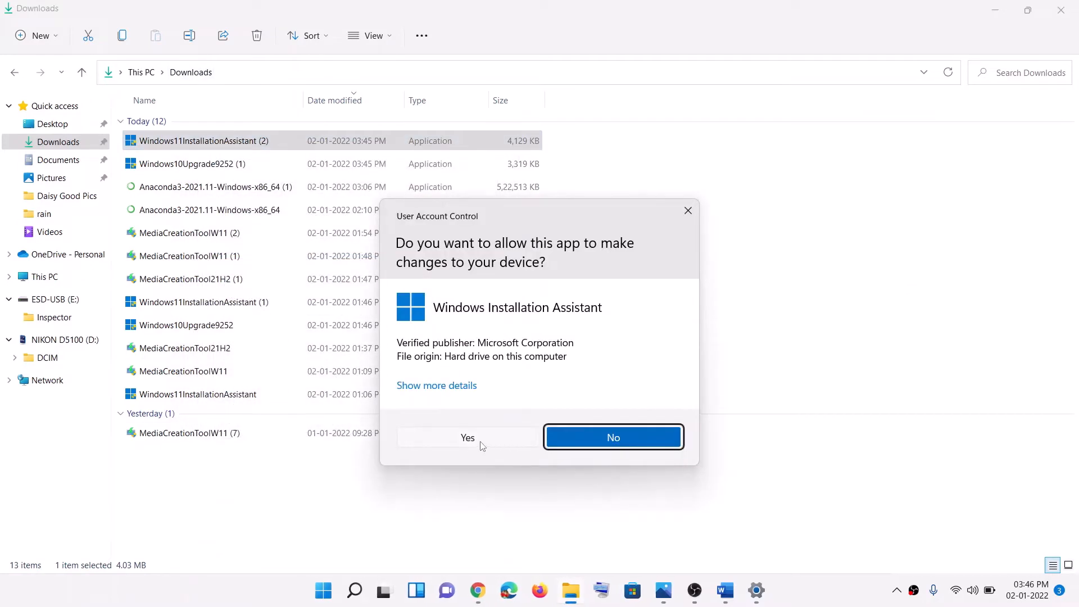
Allow the Windows Installation Assistant to make changes, accept the license terms to start installing Windows 11, and close the Downloads window.
click(480, 439)
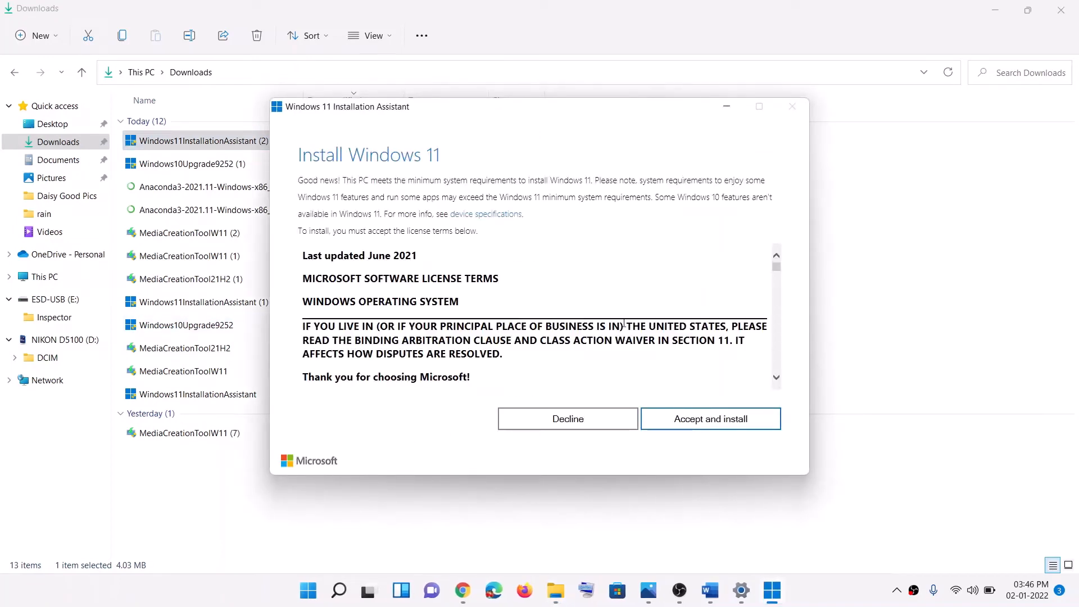
click(709, 417)
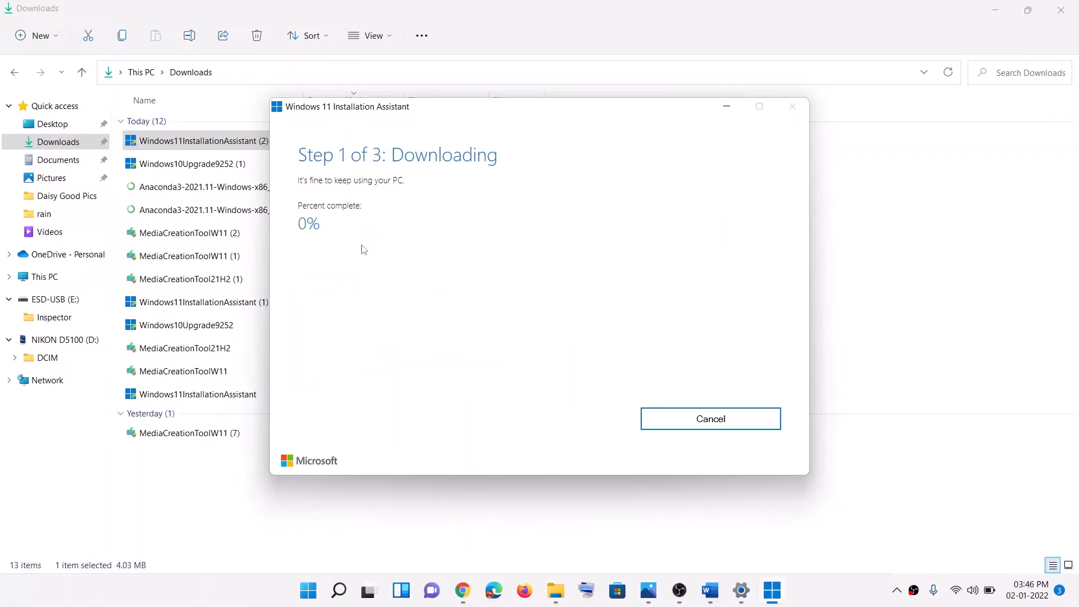
click(1061, 10)
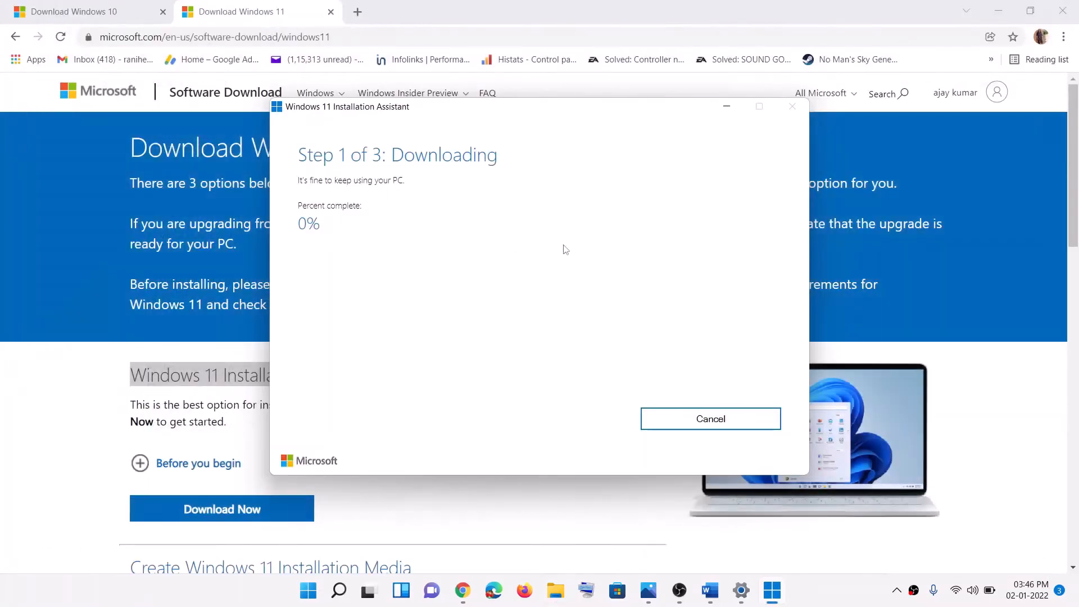
In the Word document, copy all Step 3 reset commands from SC config trustedinstaller start=auto through net start appidsvc.
click(713, 601)
click(758, 528)
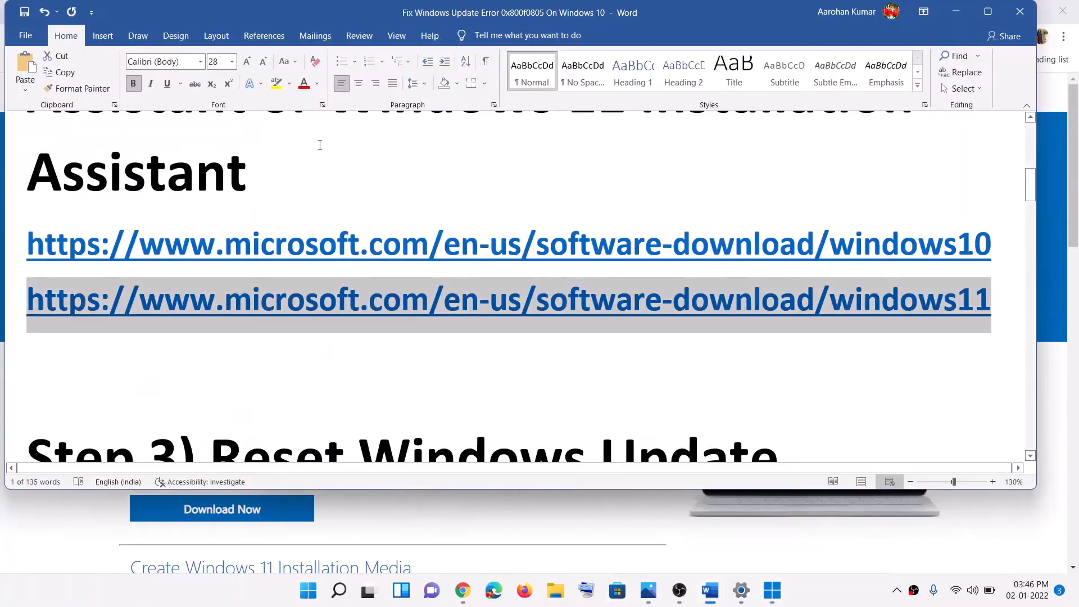
scroll(249, 335, down, 3)
scroll(263, 333, down, 3)
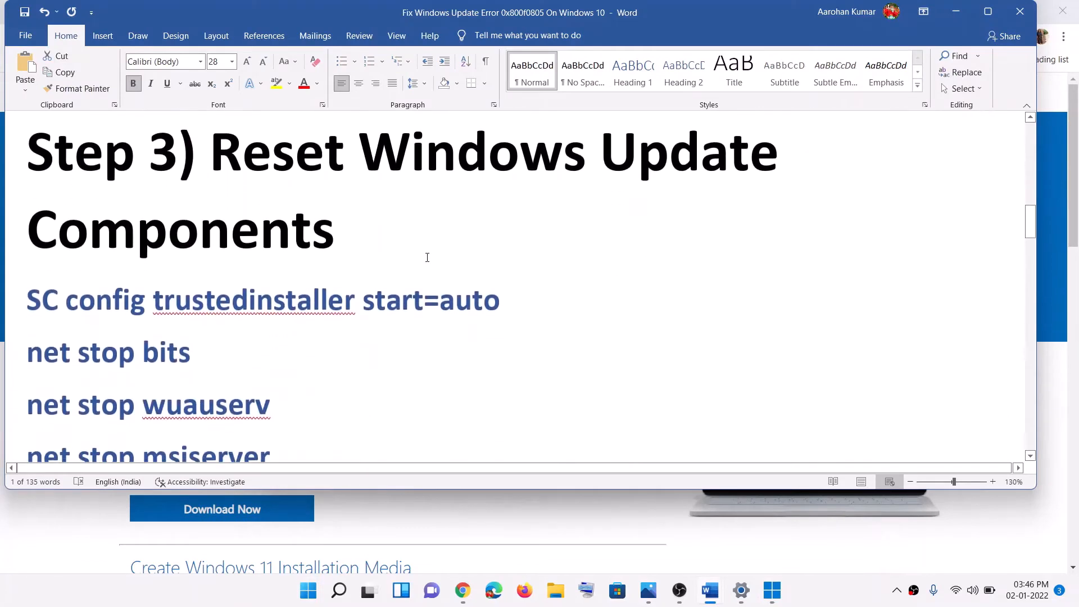
drag(211, 143, 182, 260)
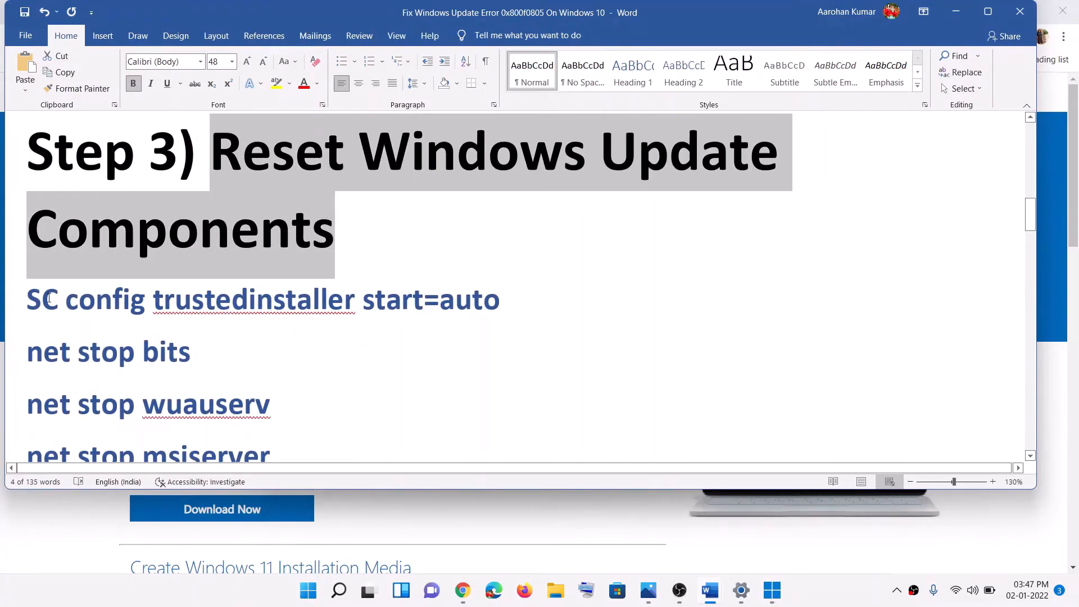
drag(29, 291, 270, 237)
right_click(117, 194)
click(173, 226)
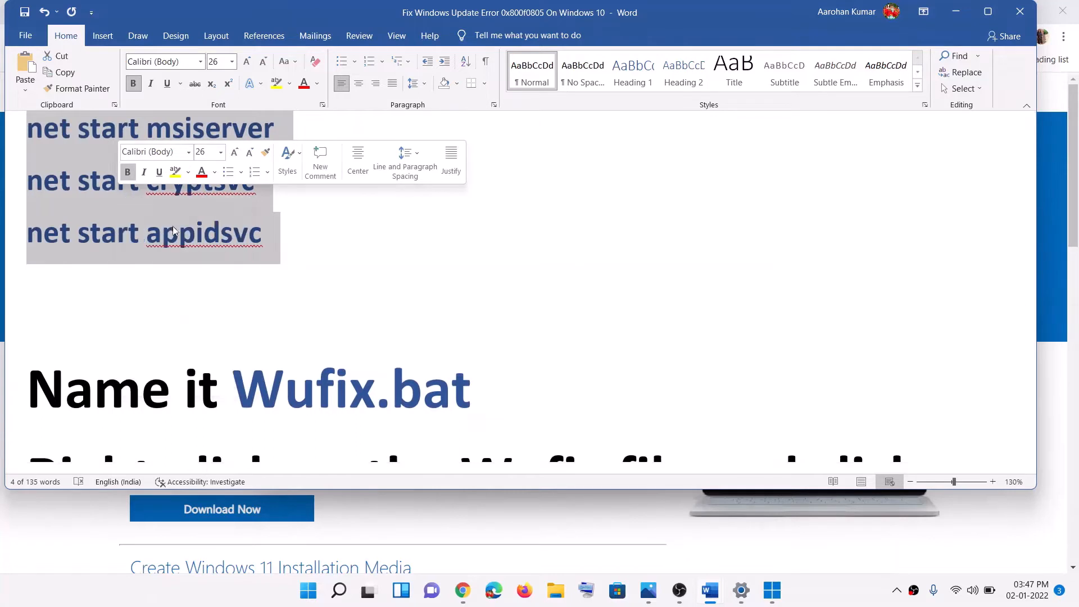
Open Notepad and paste the copied Windows Update reset commands into the blank file.
click(308, 598)
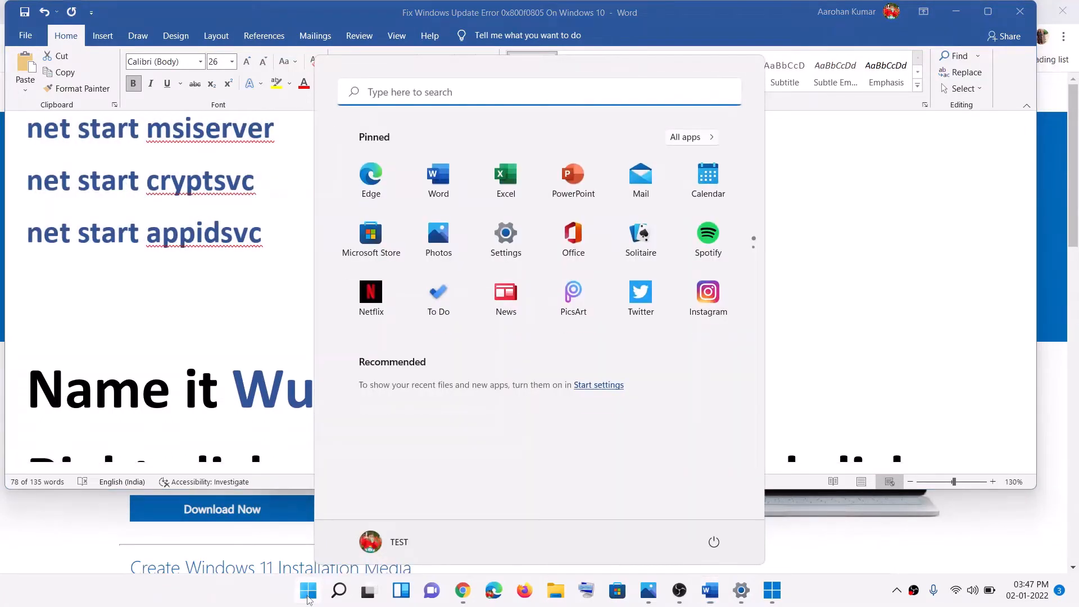
text(notep)
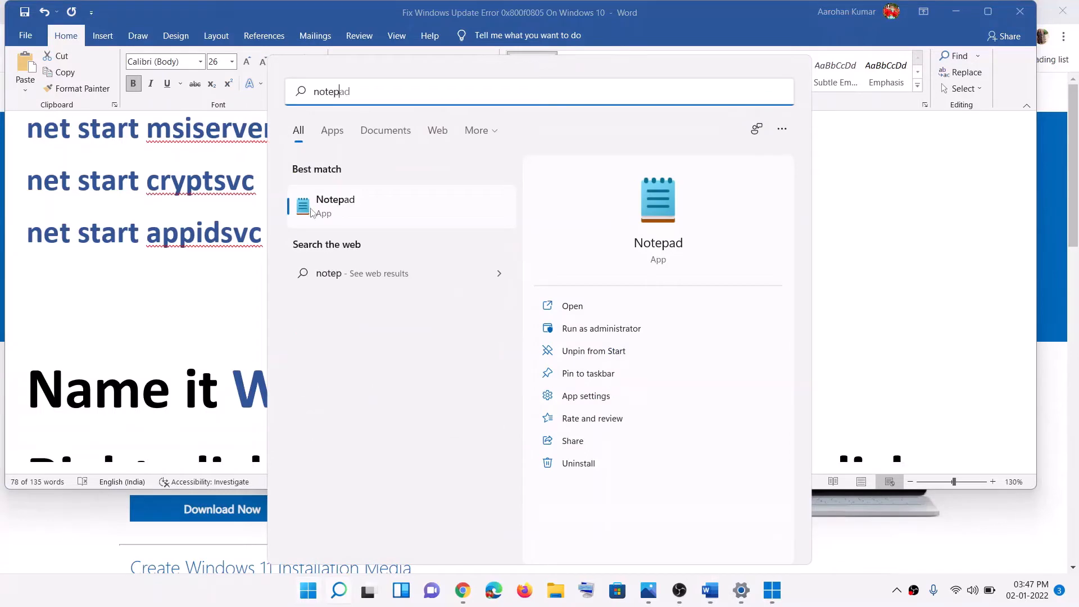
click(310, 209)
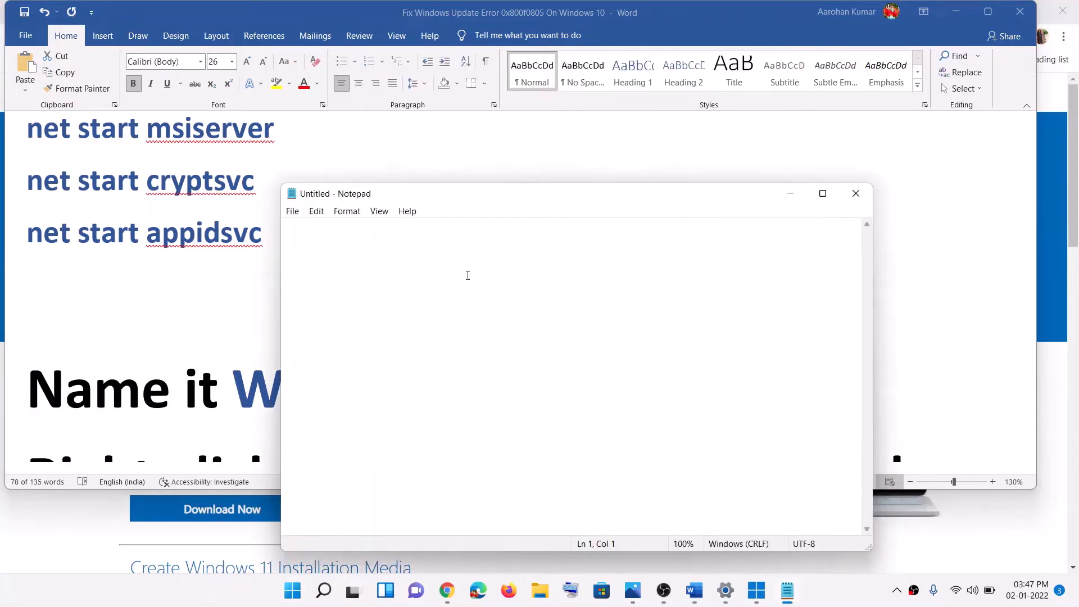
right_click(332, 251)
click(332, 243)
right_click(333, 242)
click(354, 298)
Save the Notepad file to the Desktop as a batch file, using the name Wufix.bat copied from the Word document.
click(296, 215)
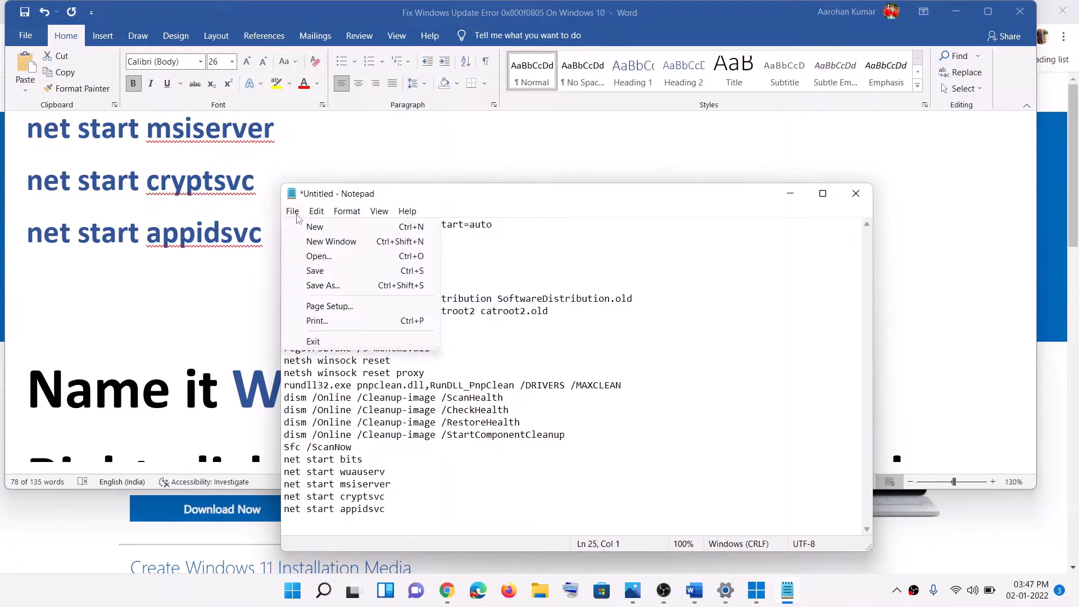
click(323, 285)
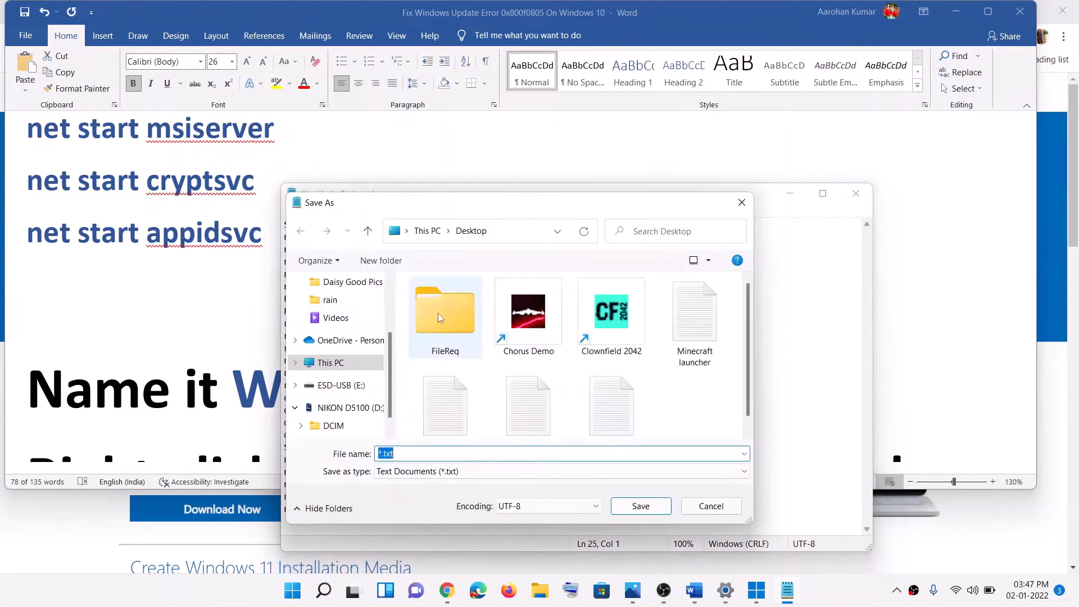
scroll(331, 309, up, 2)
click(336, 304)
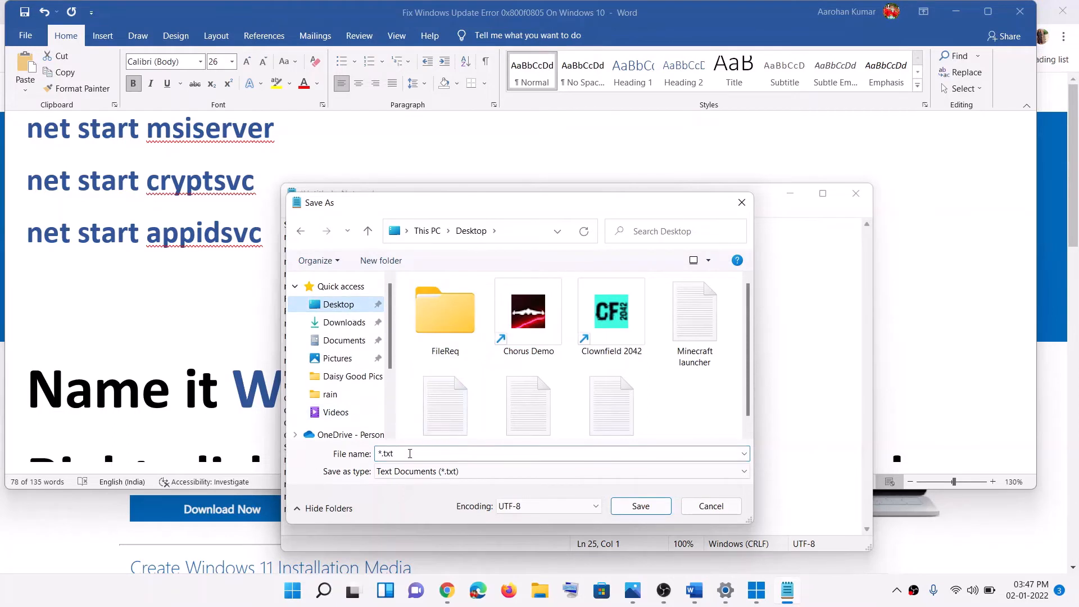
click(410, 454)
click(209, 378)
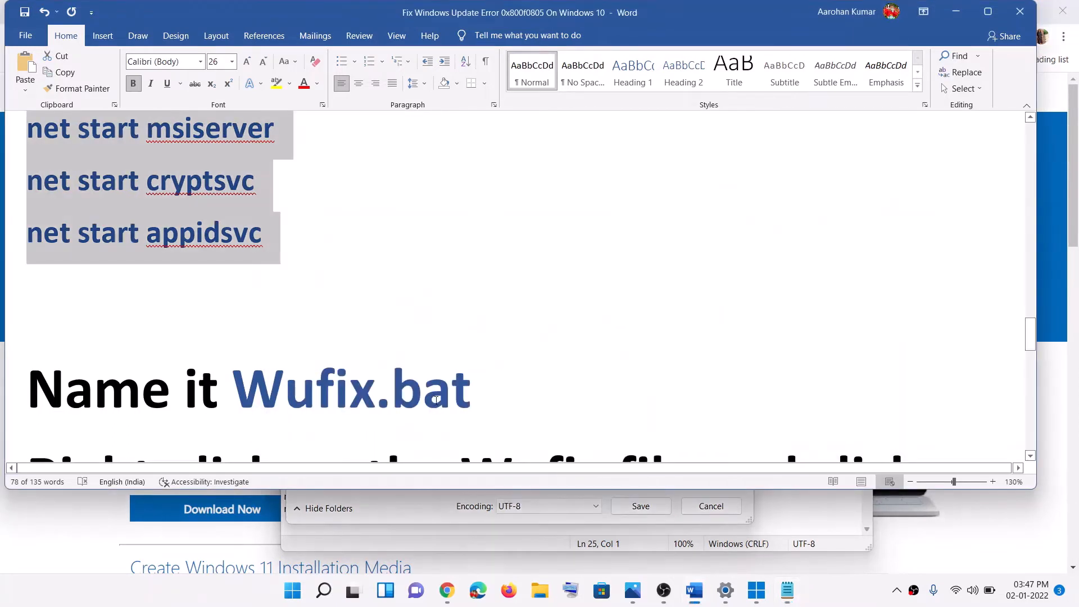
drag(474, 394, 232, 394)
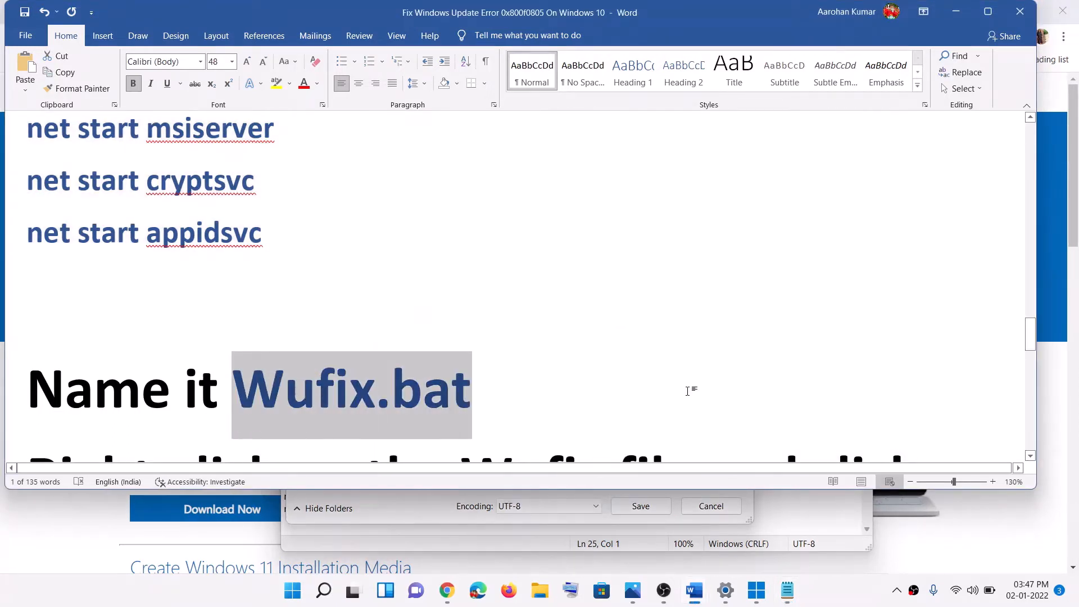
key(alt+Tab)
key(ctrl+v)
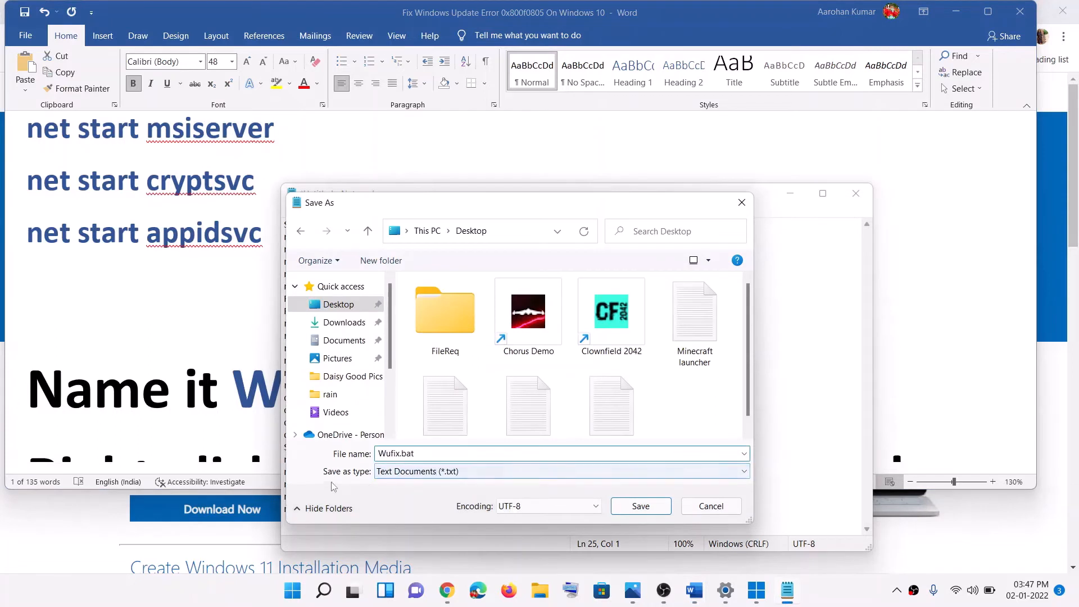
click(413, 474)
click(400, 493)
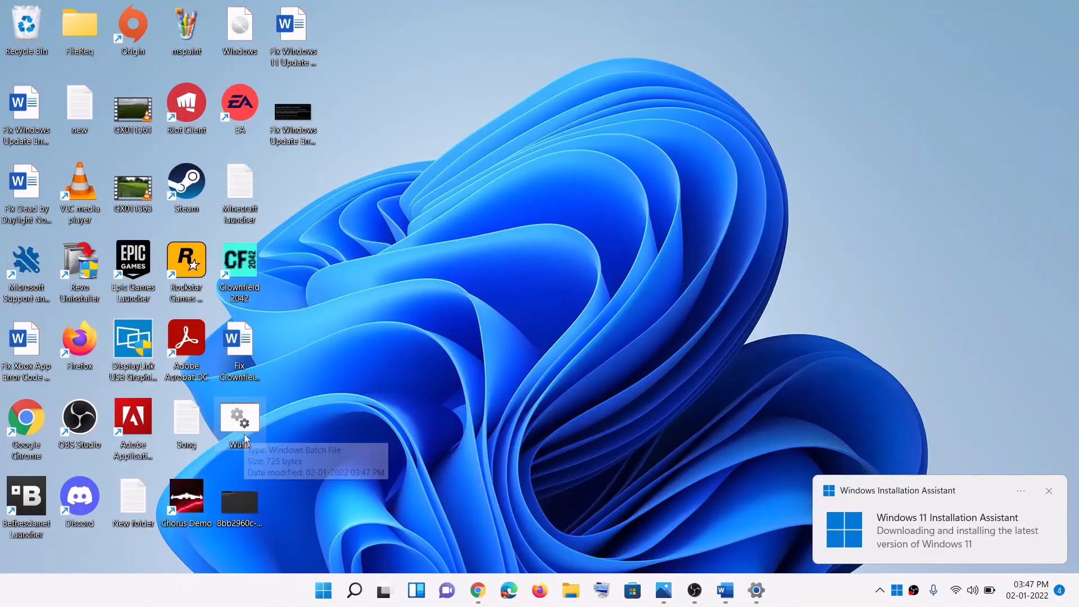
Run the Wufix batch file on the desktop as administrator.
right_click(244, 434)
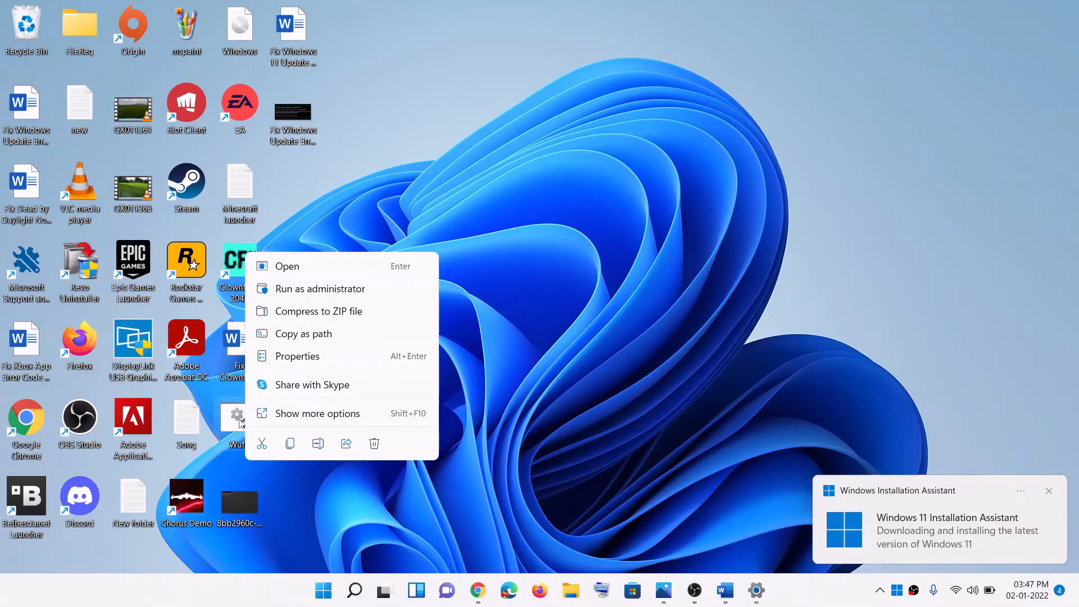
click(342, 290)
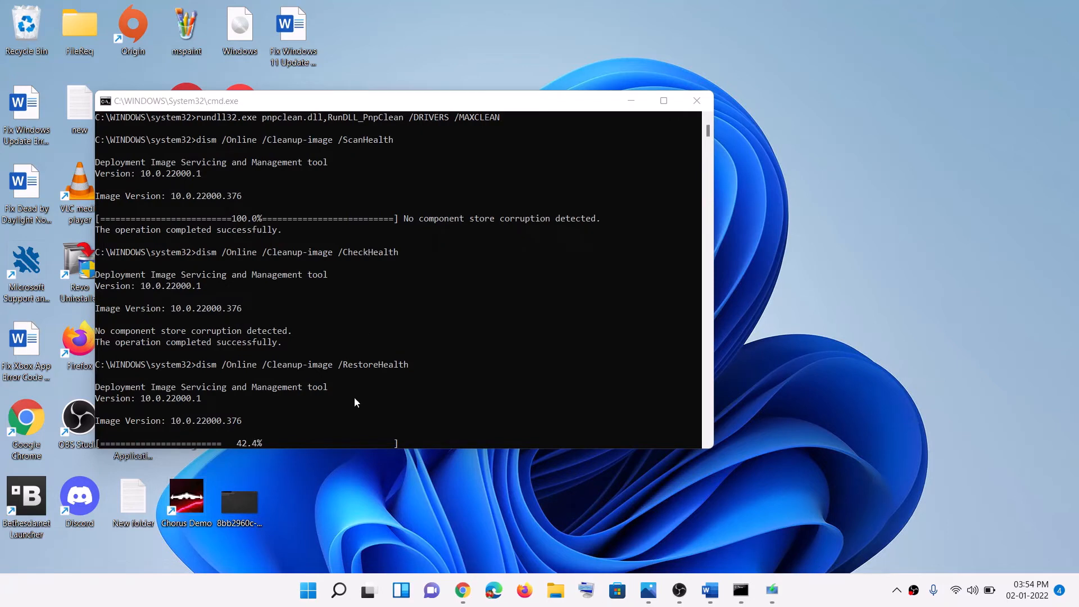
click(303, 592)
click(712, 542)
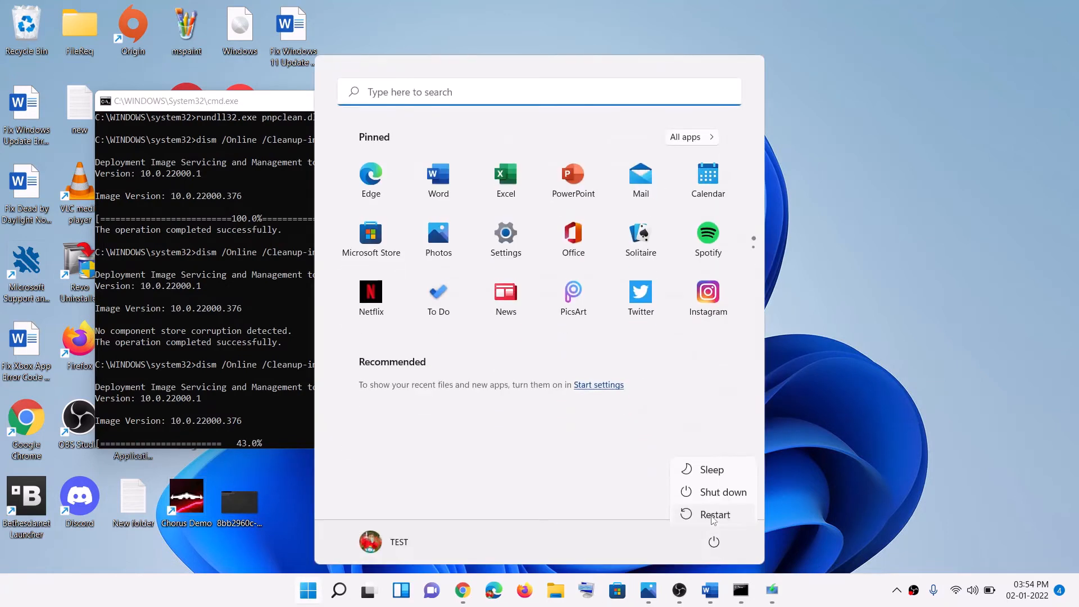
click(894, 359)
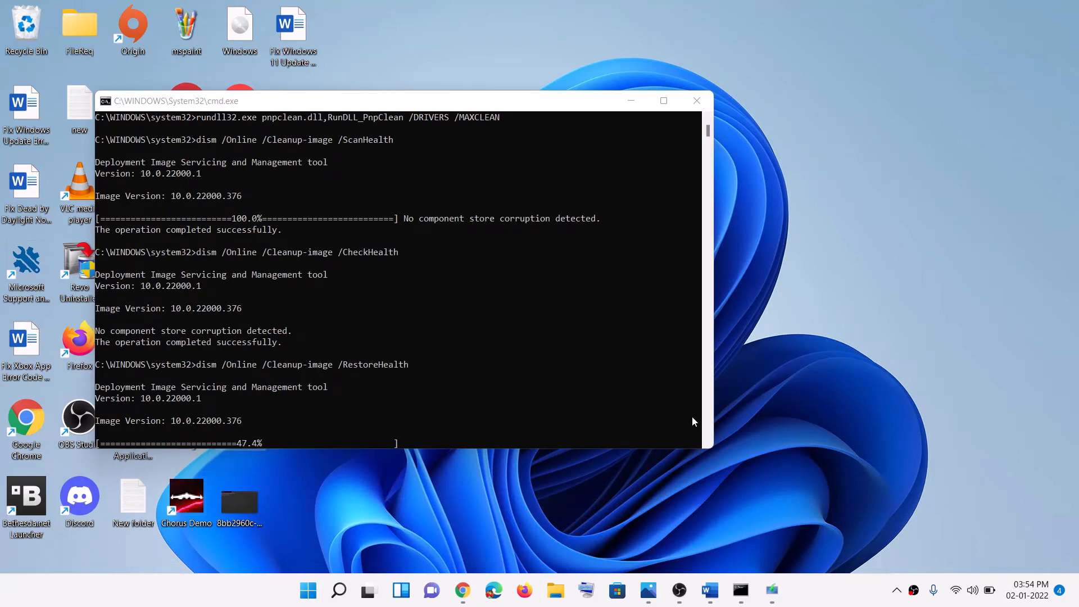
Return to the Word document and review Step 4 on using the Media Creation Tool, including its windows10 and windows11 download links.
mouse_move(711, 603)
click(762, 487)
scroll(368, 332, down, 6)
scroll(371, 334, down, 3)
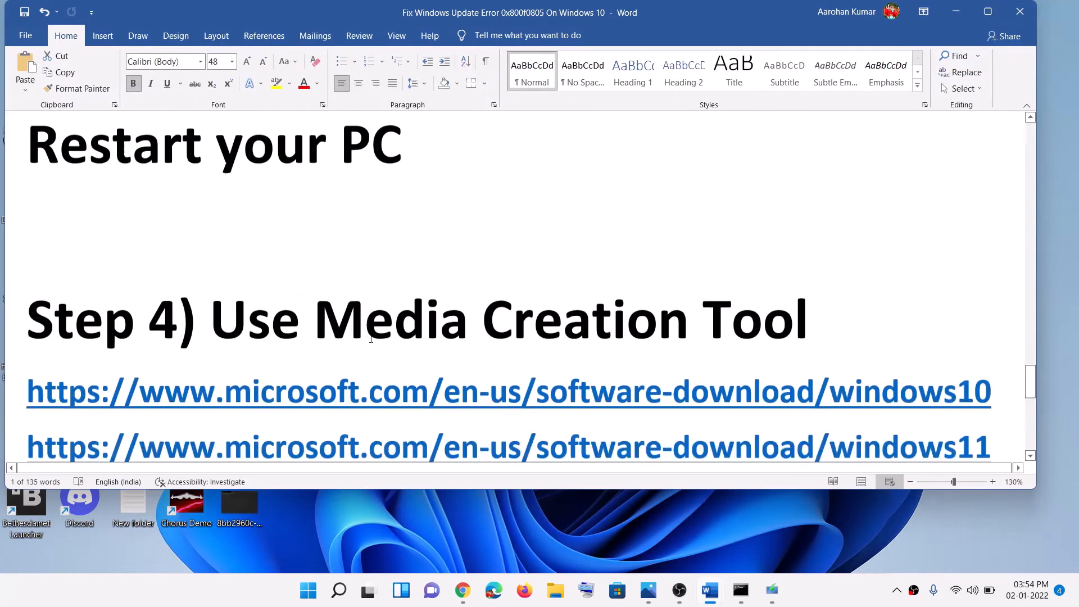
drag(703, 248, 211, 247)
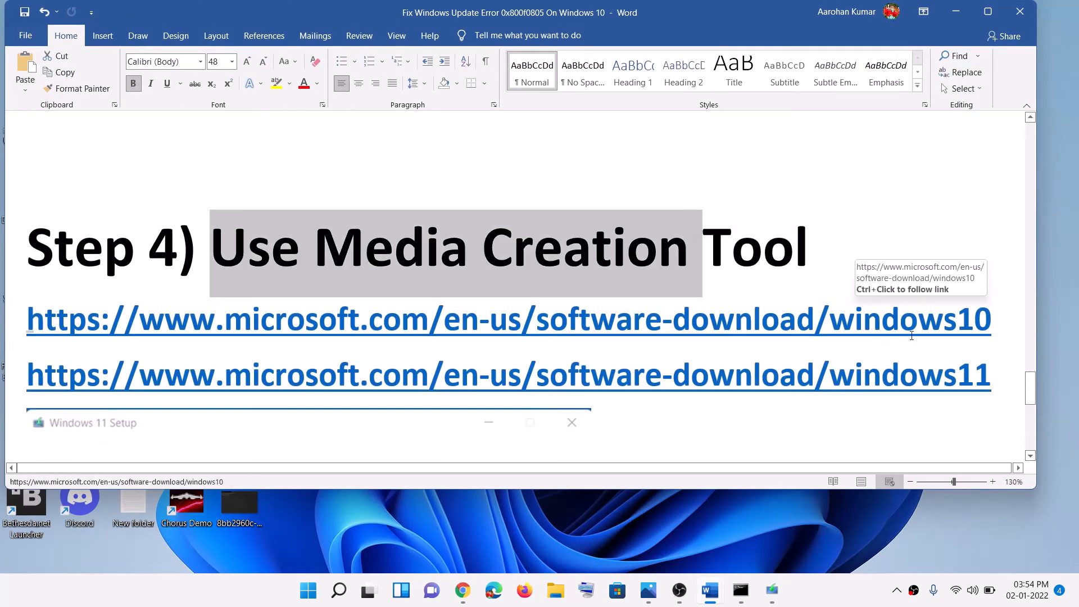
drag(918, 319, 579, 320)
drag(443, 368, 670, 375)
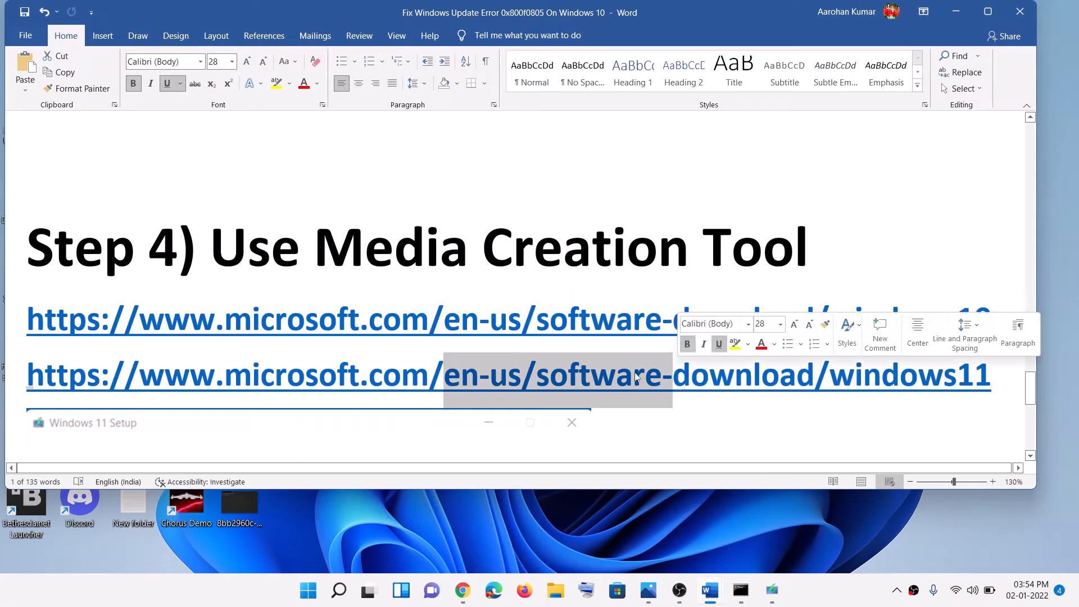
In Chrome, download the media creation tool from the Download Windows 10 page.
click(463, 590)
click(98, 12)
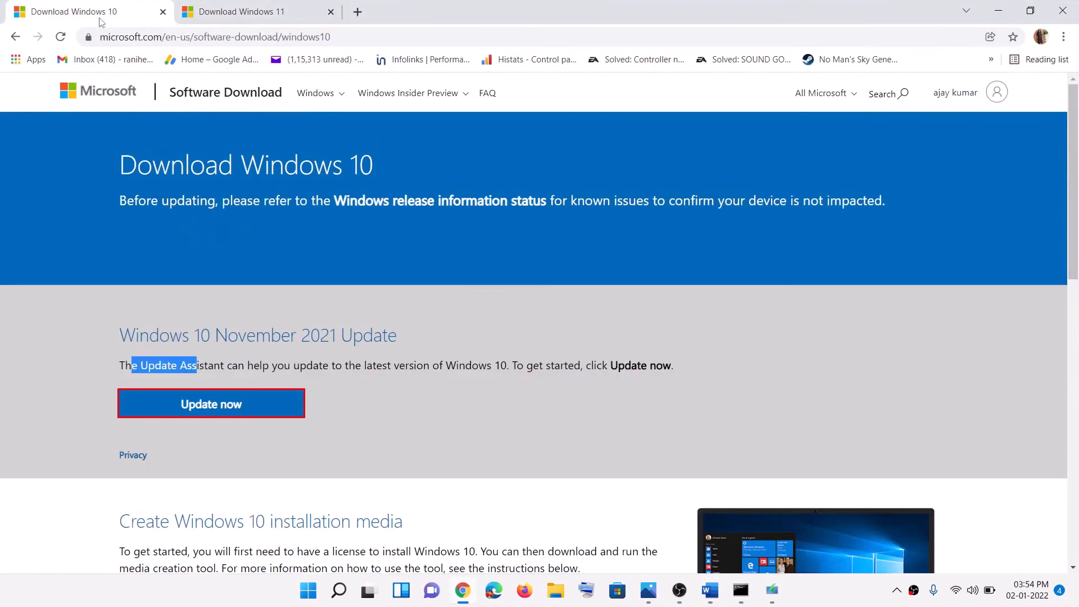
scroll(204, 358, down, 3)
drag(204, 357, 207, 358)
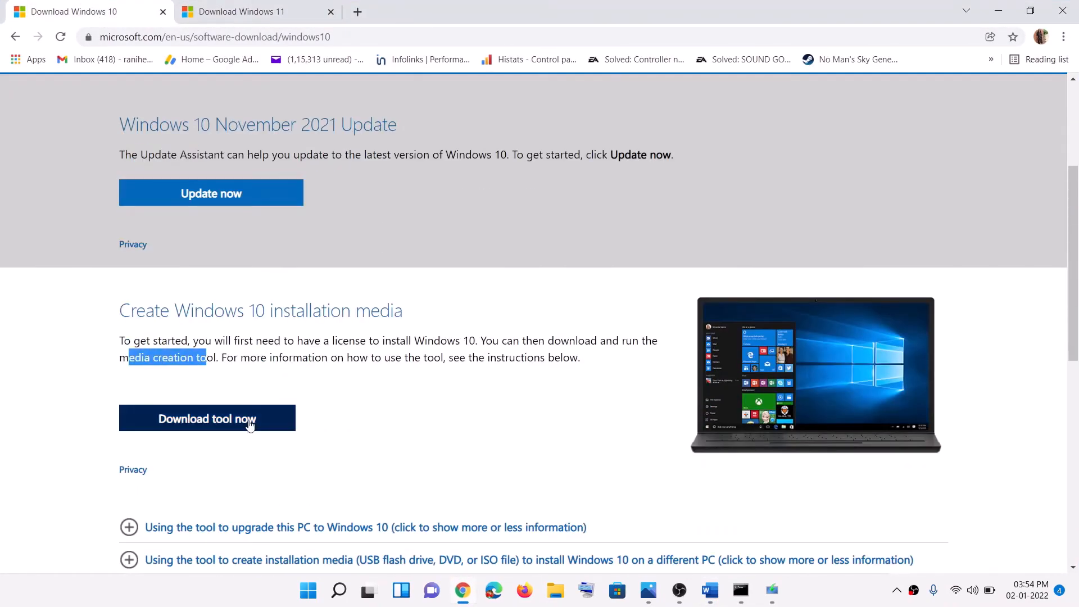
click(205, 423)
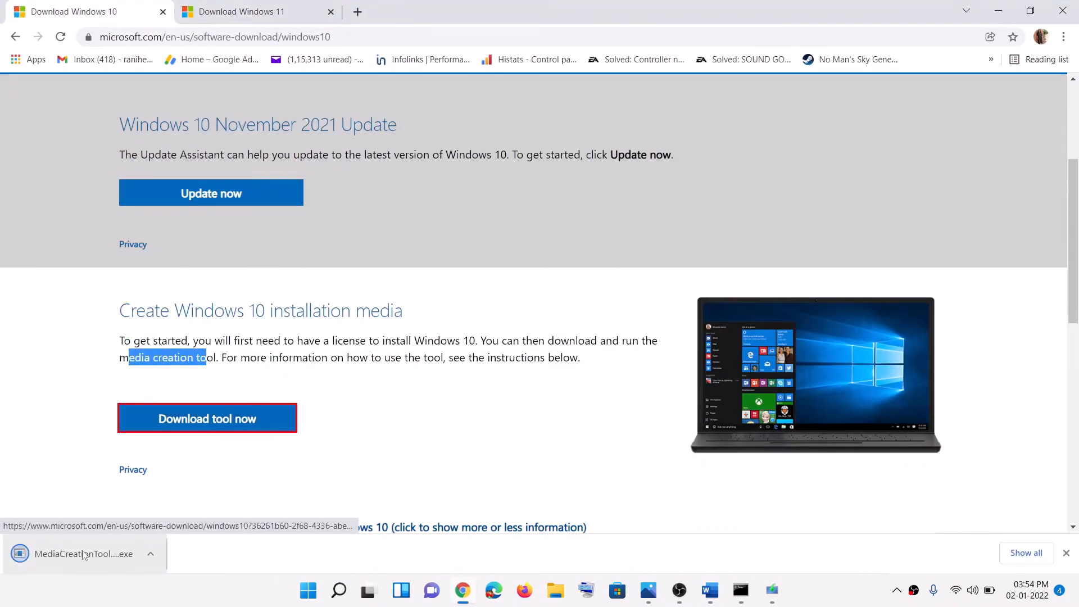
Launch the downloaded MediaCreationTool, accept the license terms, and continue with Upgrade this PC now.
click(52, 560)
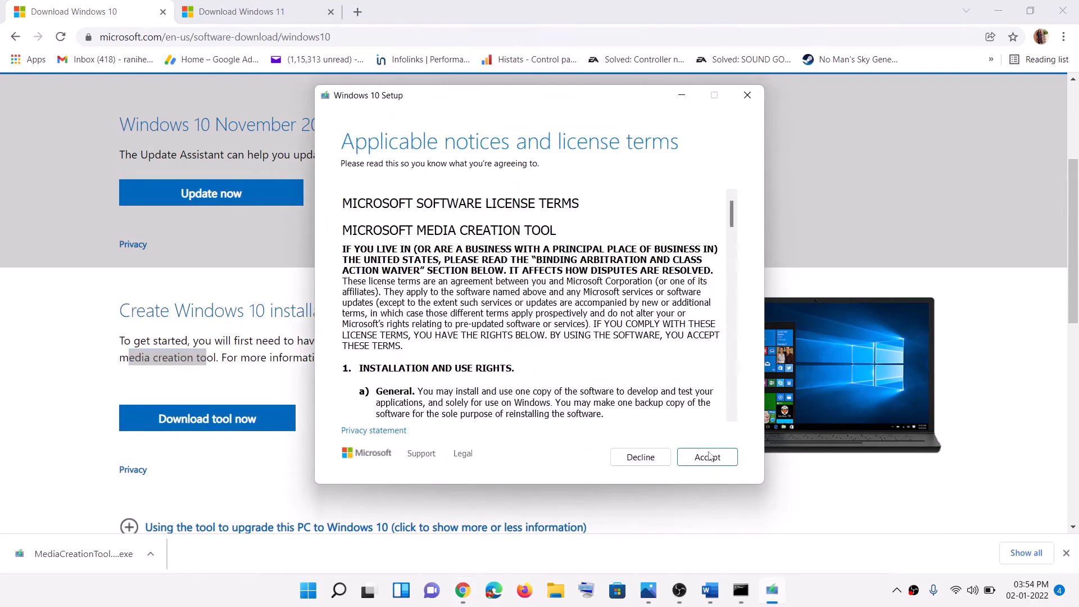
click(707, 456)
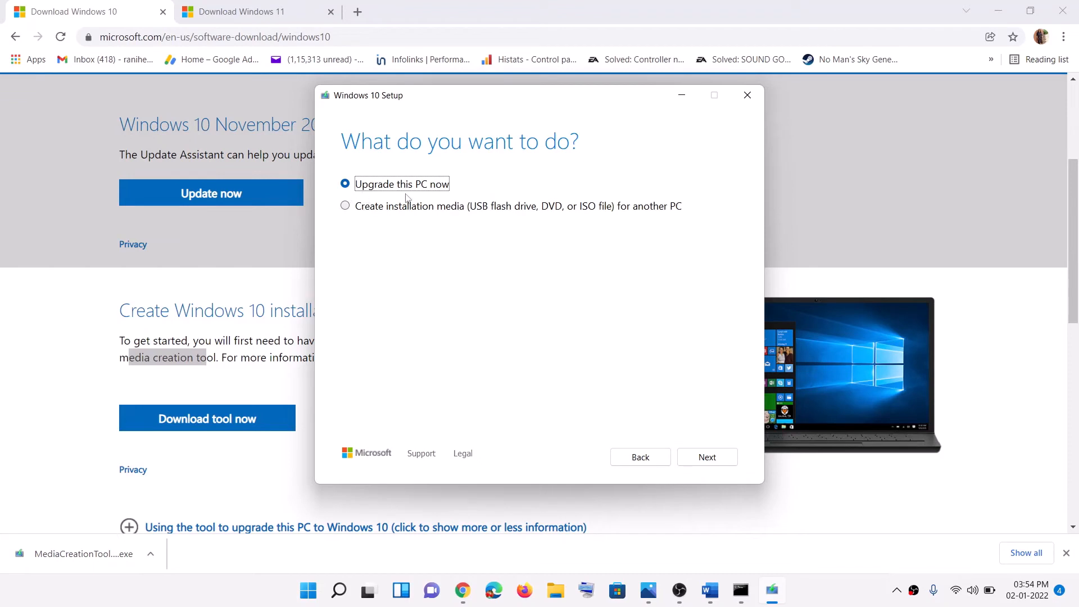
click(687, 462)
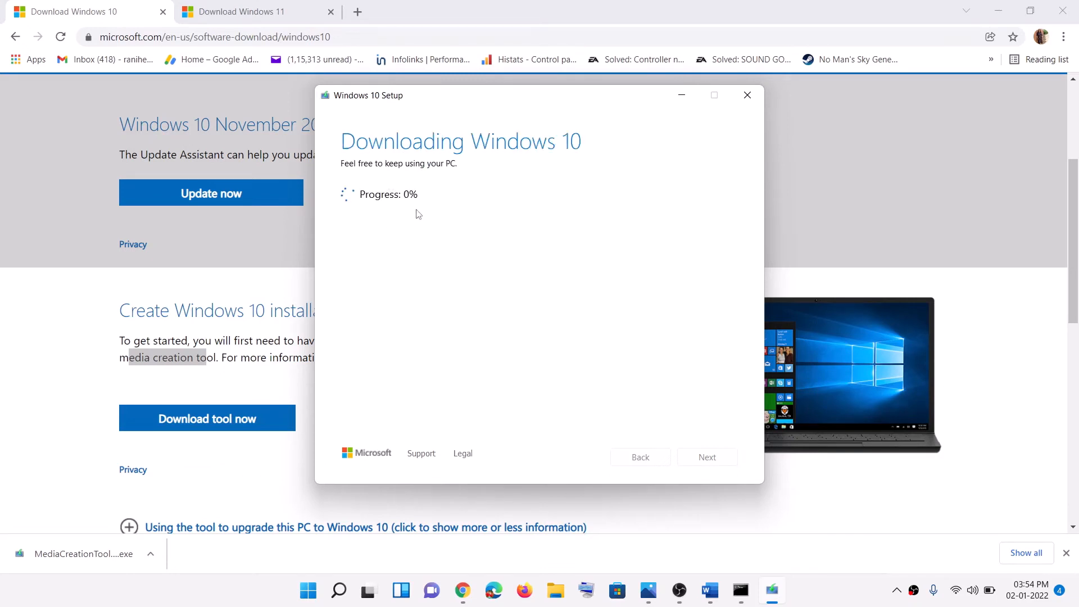
Switch to the Word document and examine the Ready to install screenshot under Step 4.
mouse_move(709, 604)
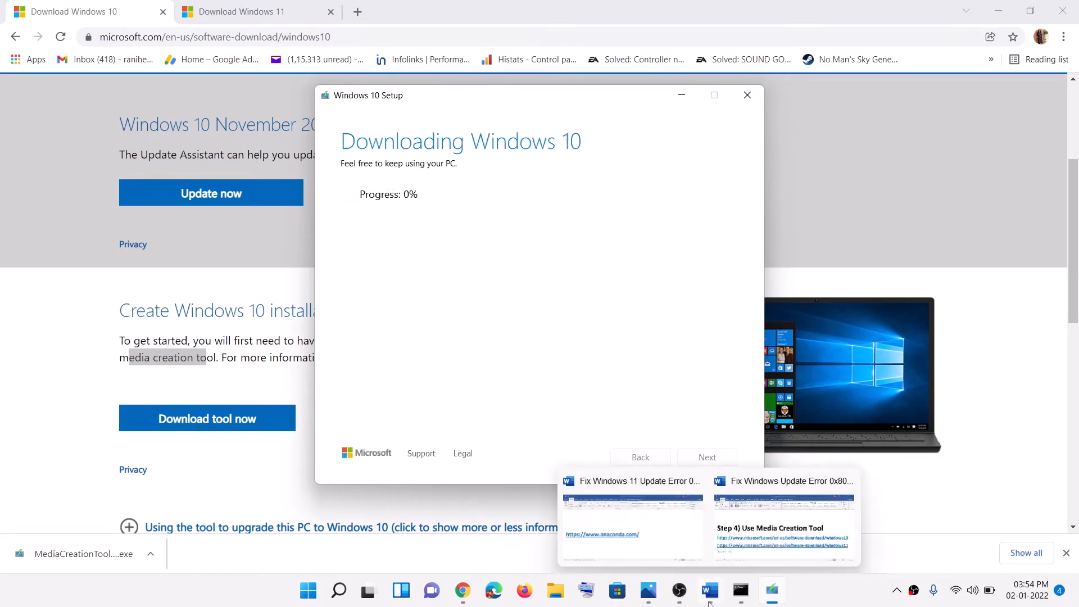
click(783, 523)
scroll(253, 296, down, 5)
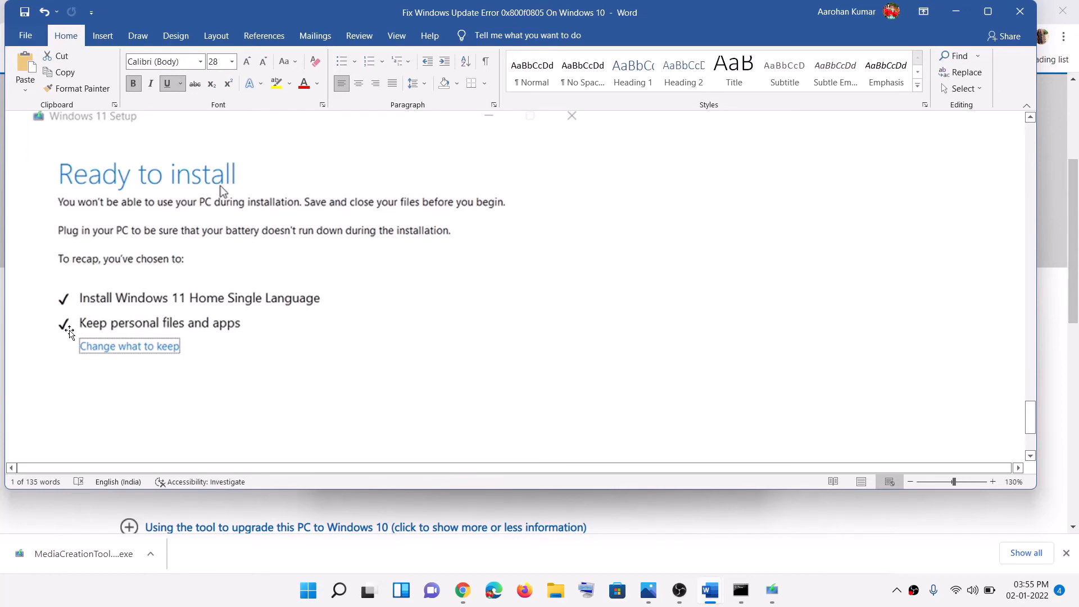
Review the rest of the Ready to install screenshot in the Word document, and select the windows11 download link under Step 4.
scroll(373, 325, down, 3)
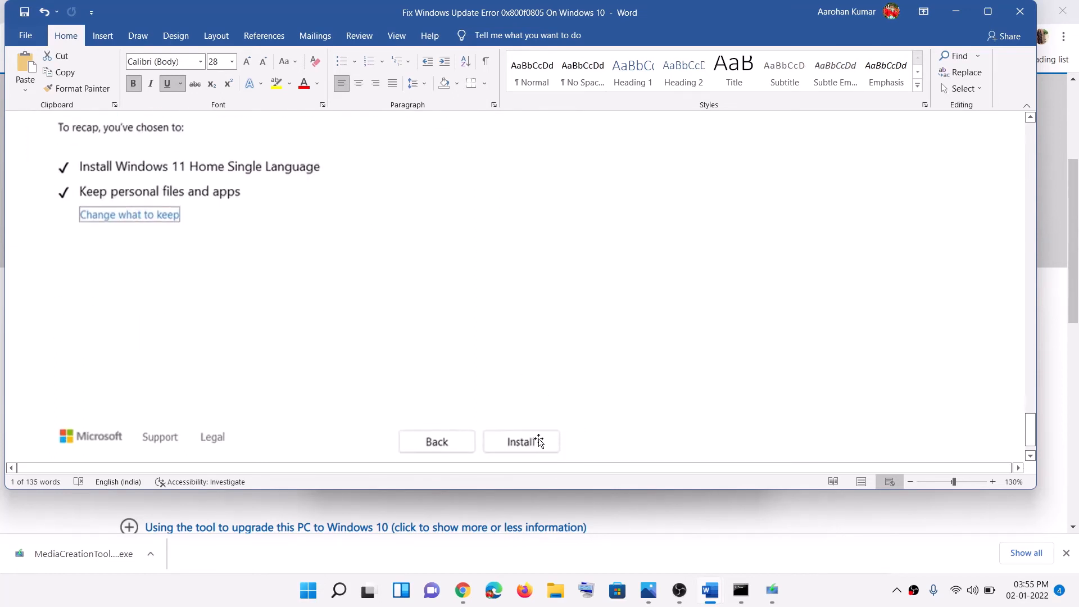
scroll(318, 334, up, 8)
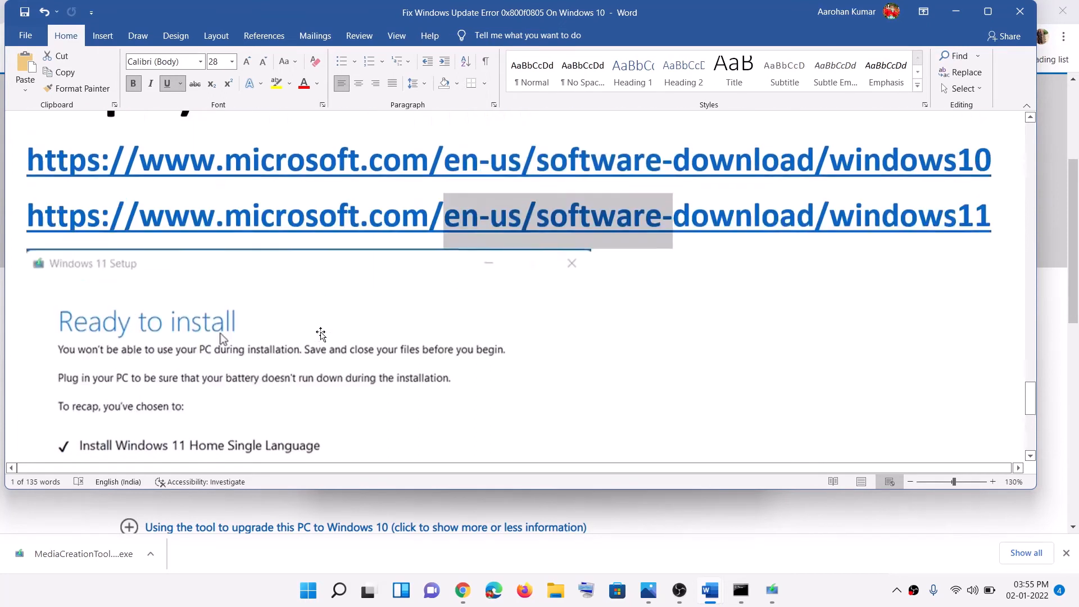
drag(990, 235, 190, 235)
triple_click(998, 287)
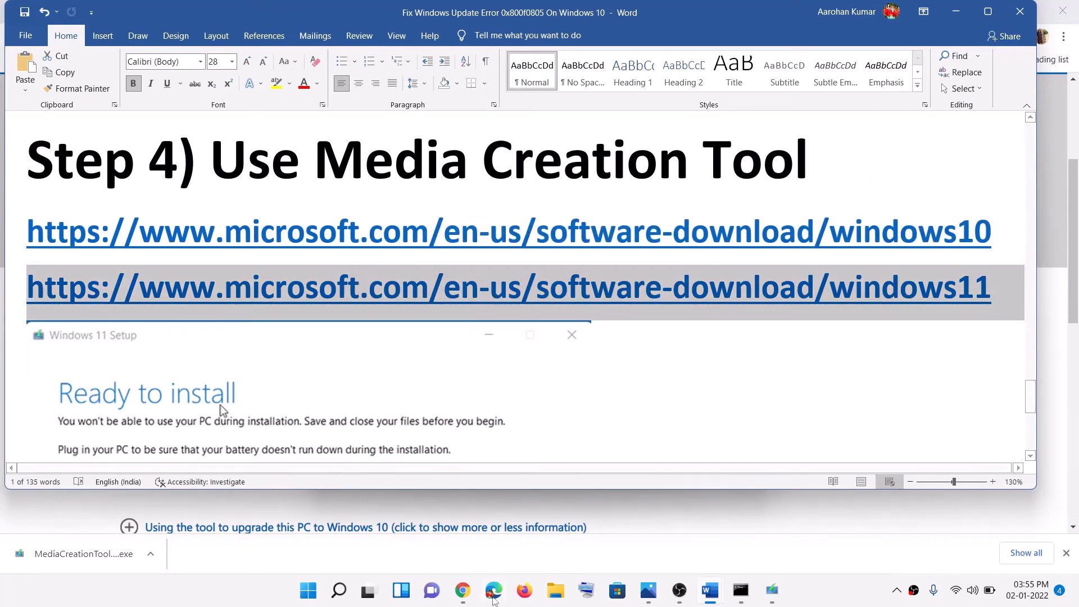
Switch to Chrome and download the media creation tool from Create Windows 11 Installation Media on the Download Windows 11 page.
click(462, 590)
click(292, 7)
scroll(232, 269, down, 8)
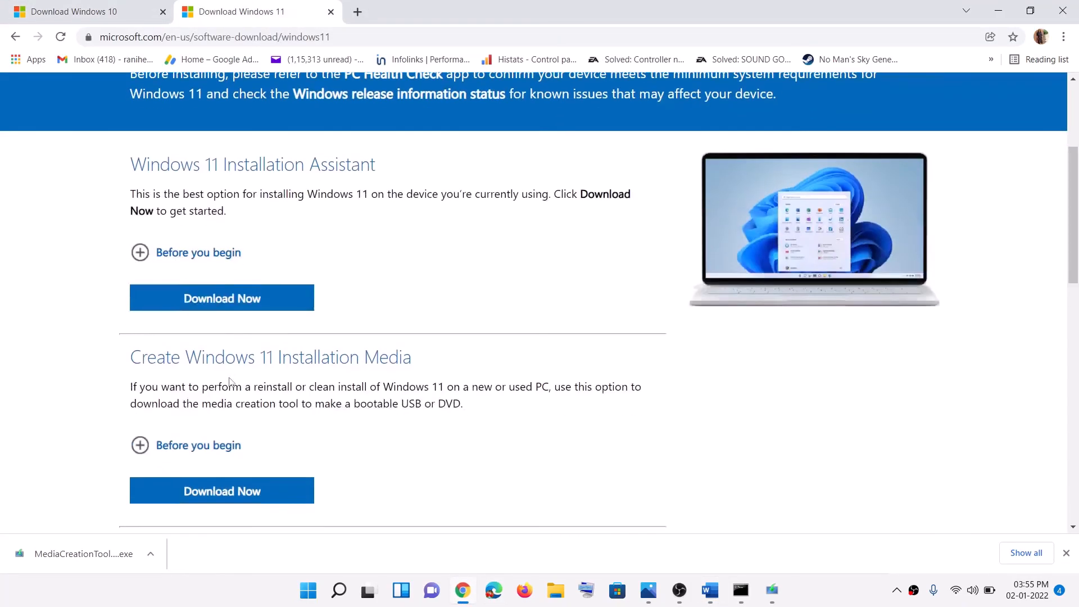
drag(297, 263, 210, 263)
click(214, 353)
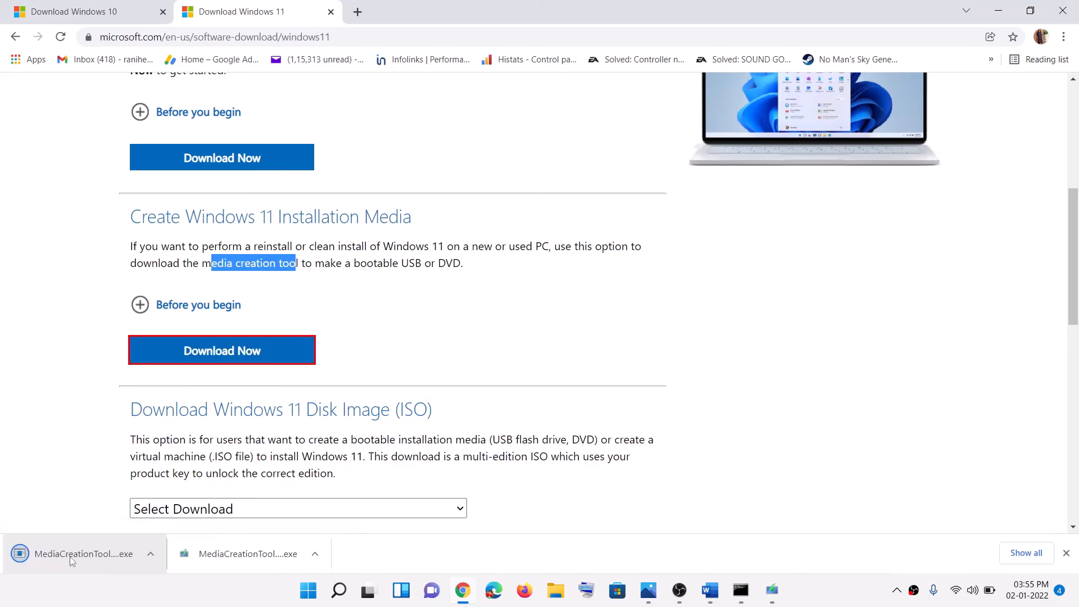
Launch the downloaded Windows 11 MediaCreationTool, accept the license terms, and continue with the recommended language and edition.
click(108, 567)
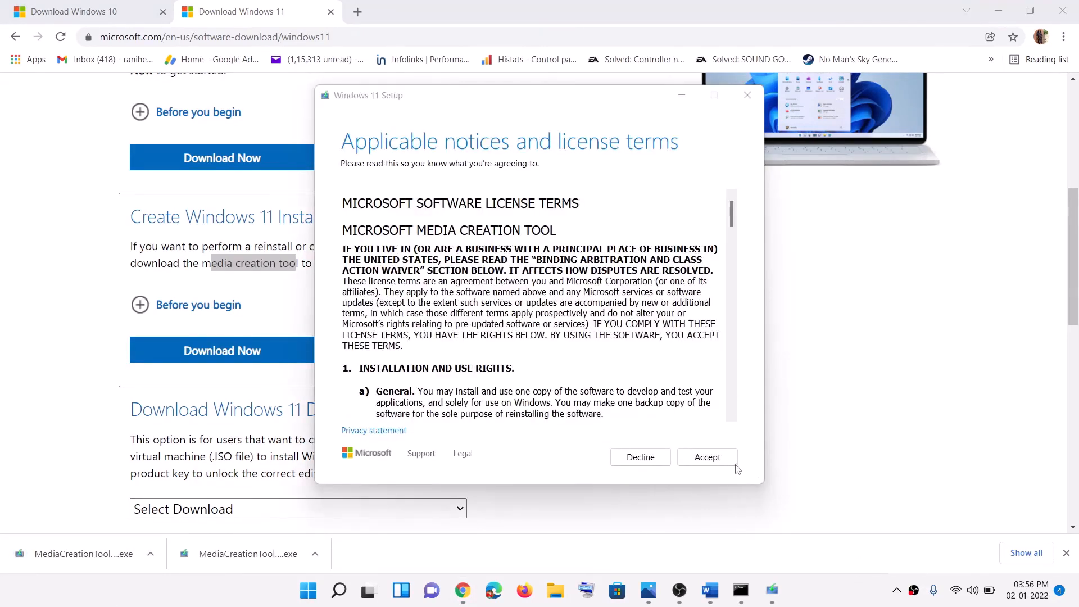
click(730, 462)
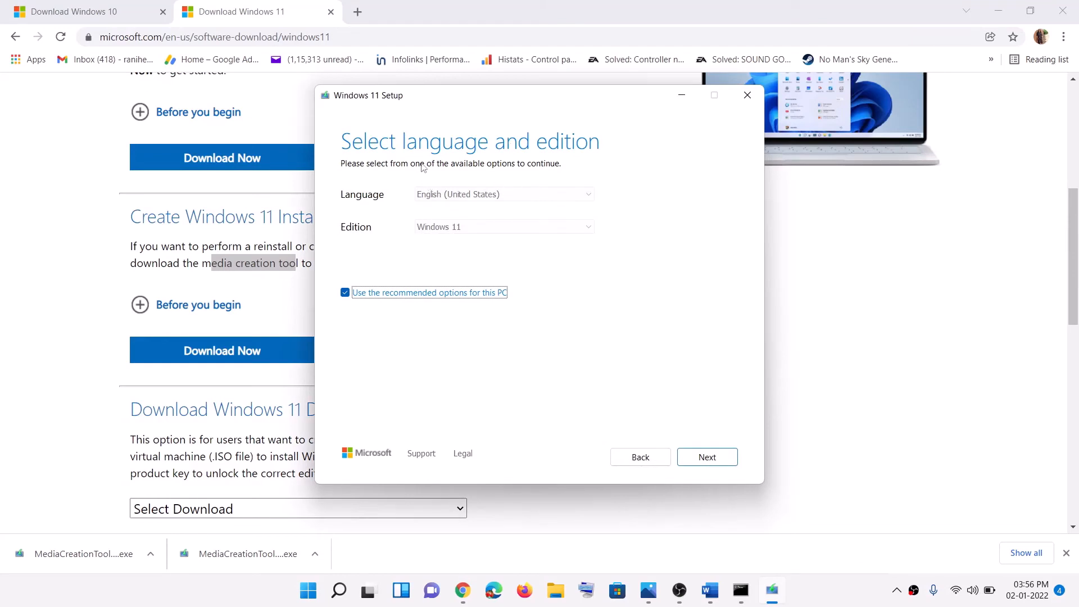
click(696, 456)
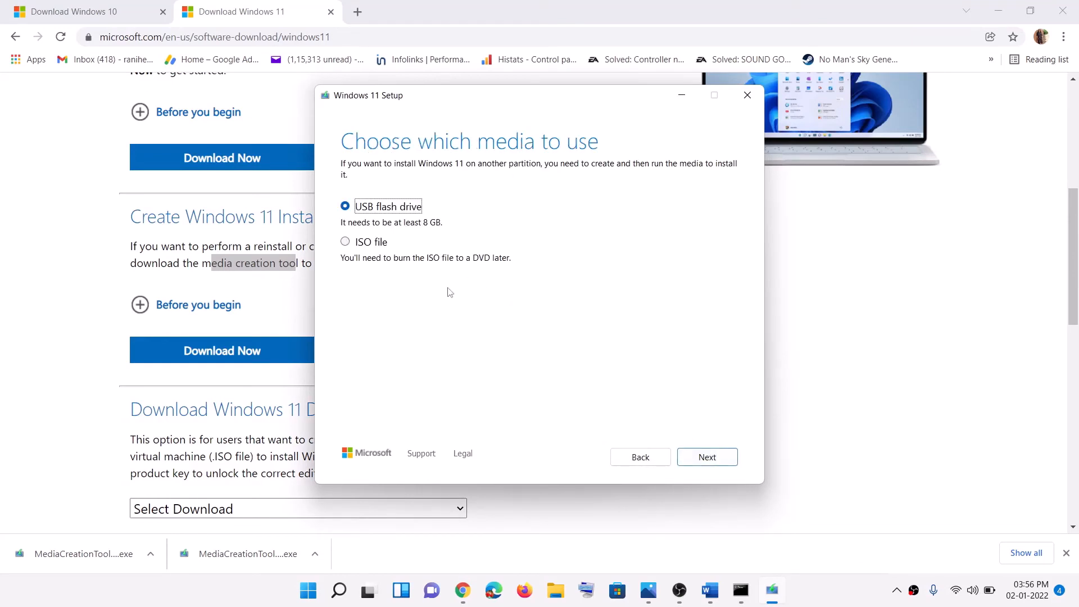
Choose ISO file as the media to use, and save it to the Desktop under the name Windows.
click(377, 241)
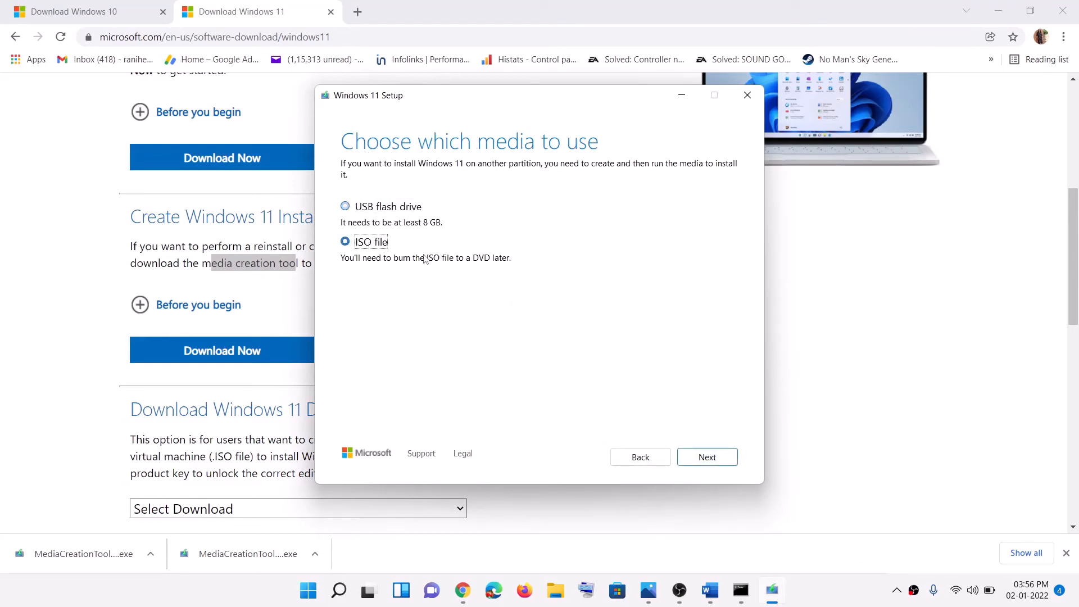
click(707, 456)
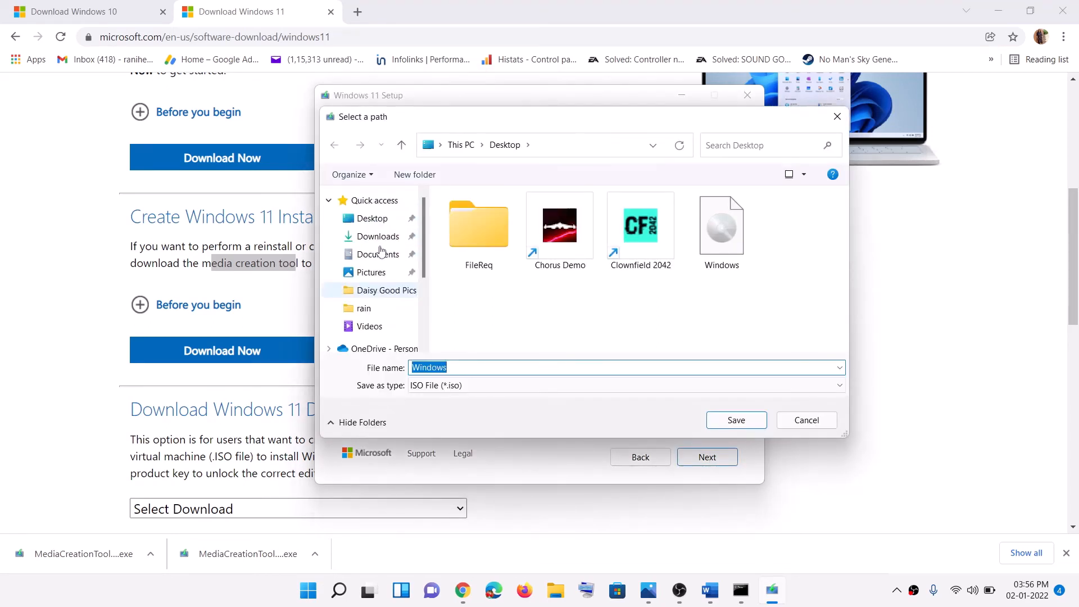
click(380, 220)
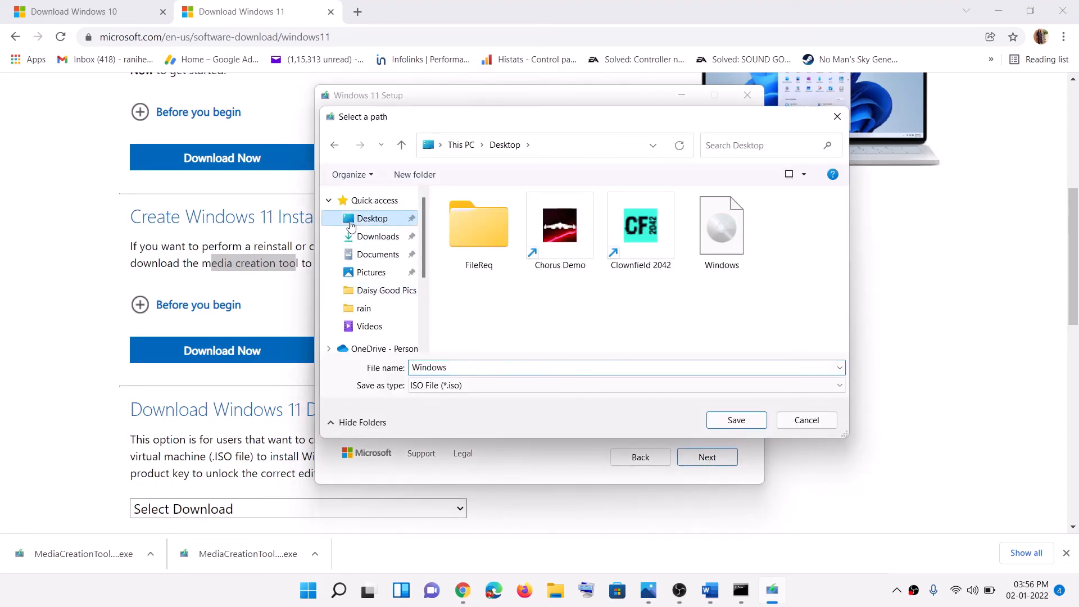
click(746, 426)
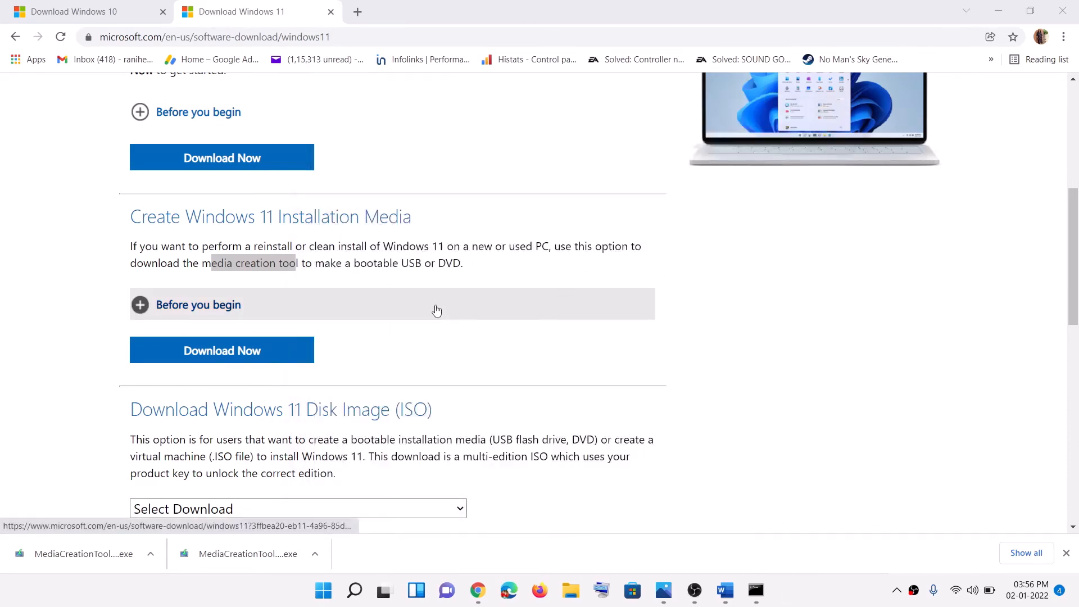
Show the desktop and open the Windows ISO file saved there.
key(super+d)
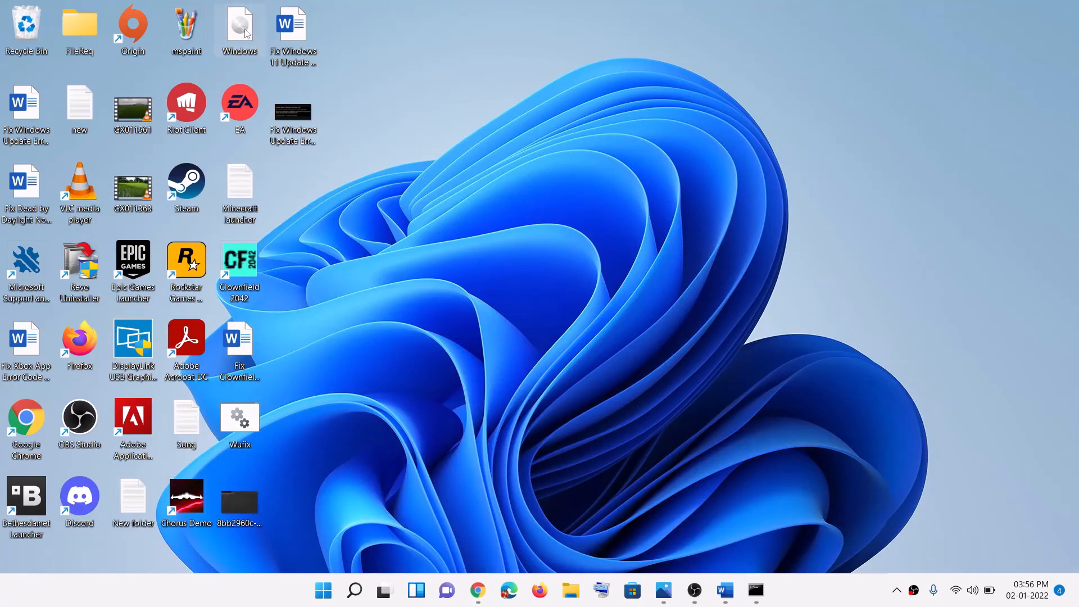
mouse_move(244, 41)
double_click(248, 39)
Run setup from the ESD-ISO drive and continue past the Install Windows 11 page.
click(378, 372)
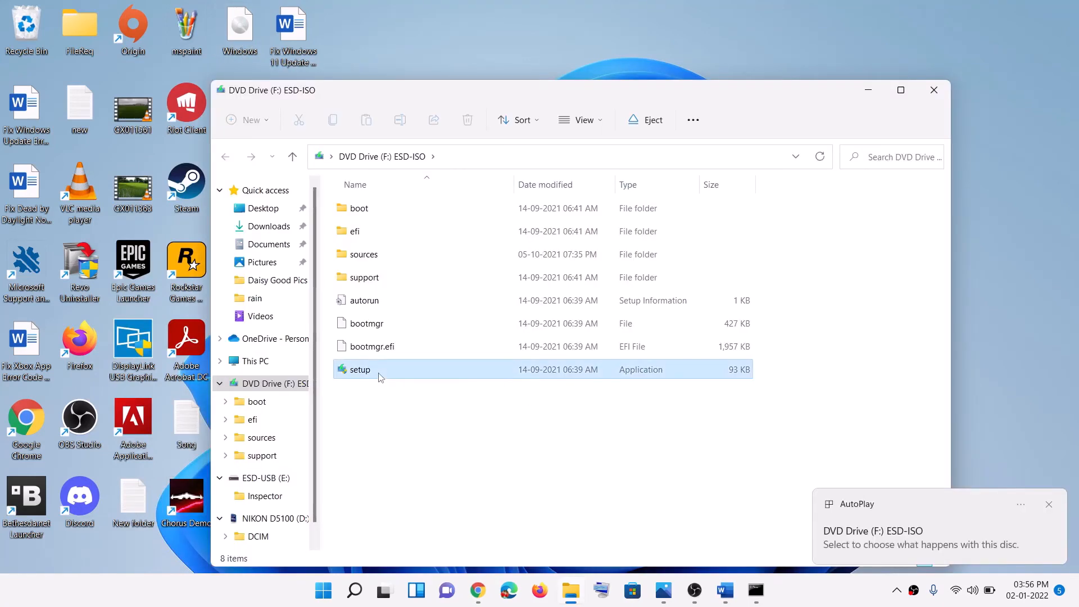
double_click(370, 375)
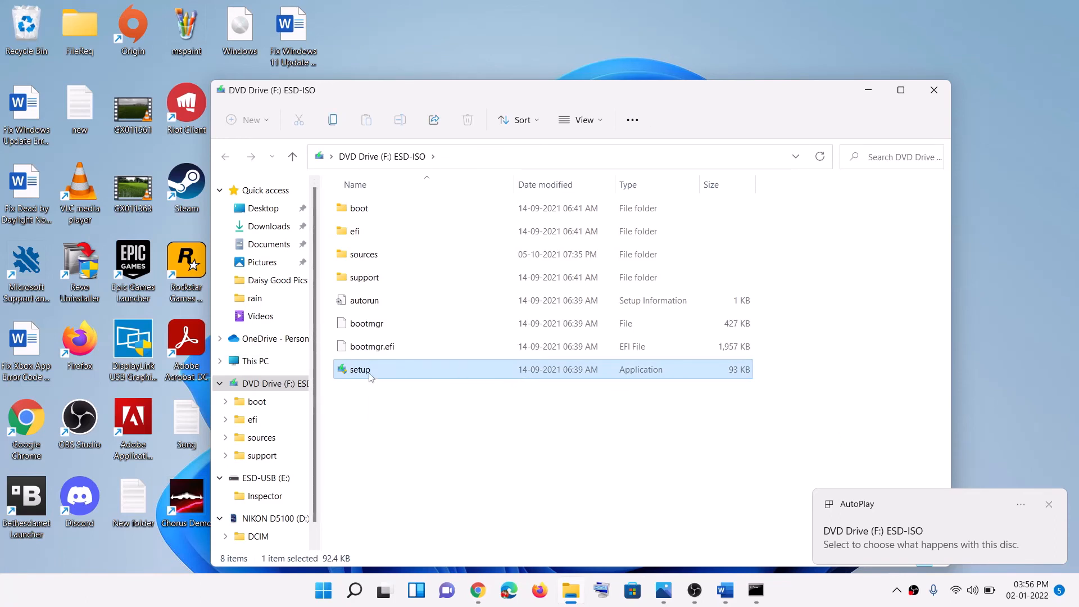
click(500, 475)
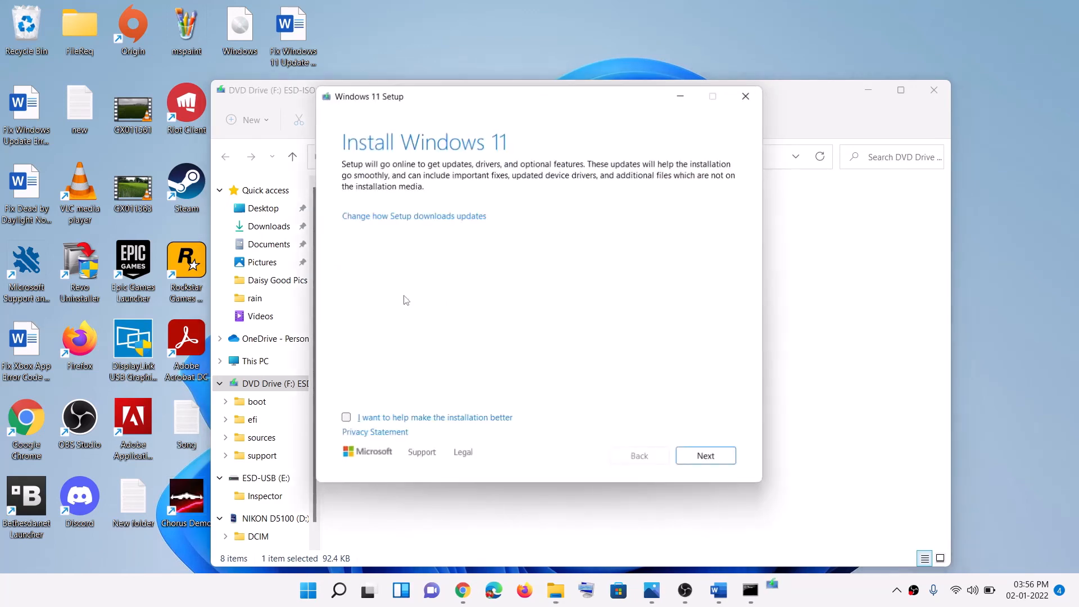
click(713, 461)
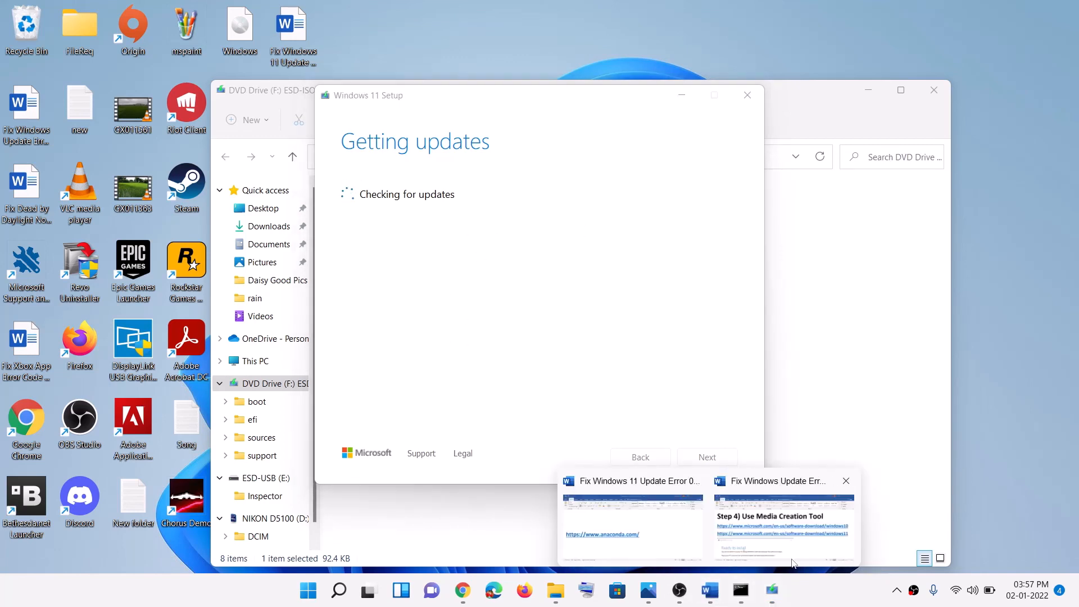
Switch to the Word document for error 0x800f0805 and check the installation choices in the Ready to install screenshot.
click(798, 548)
scroll(252, 307, down, 5)
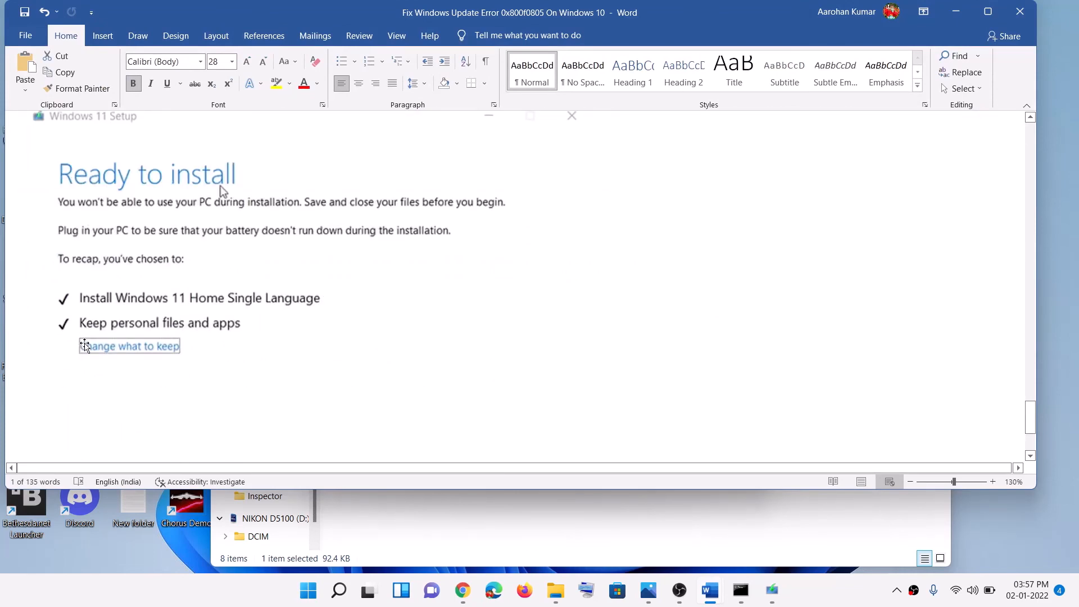
scroll(336, 344, down, 3)
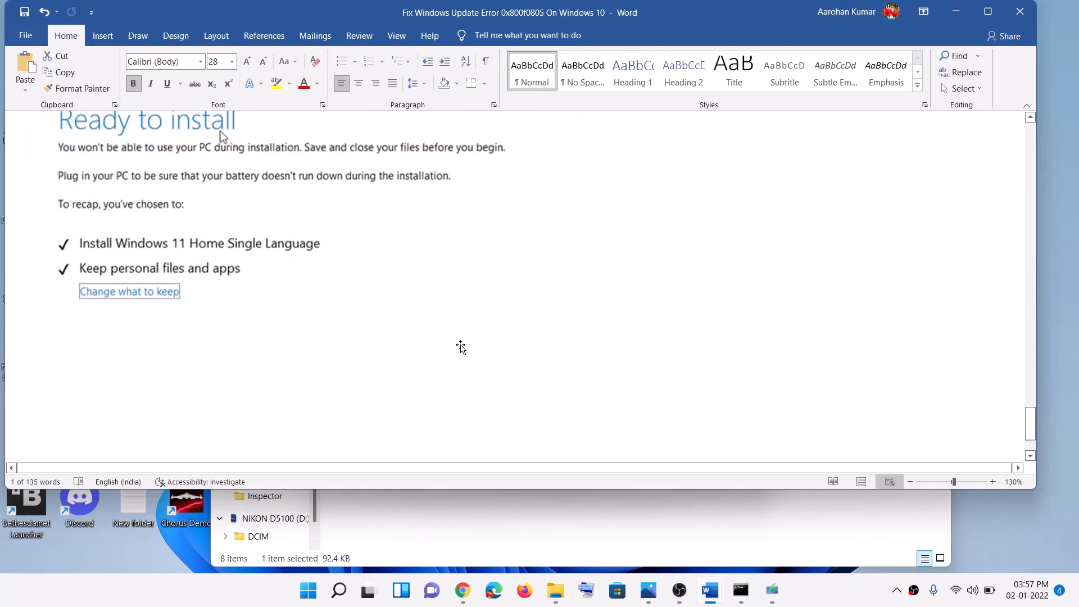
scroll(444, 318, up, 3)
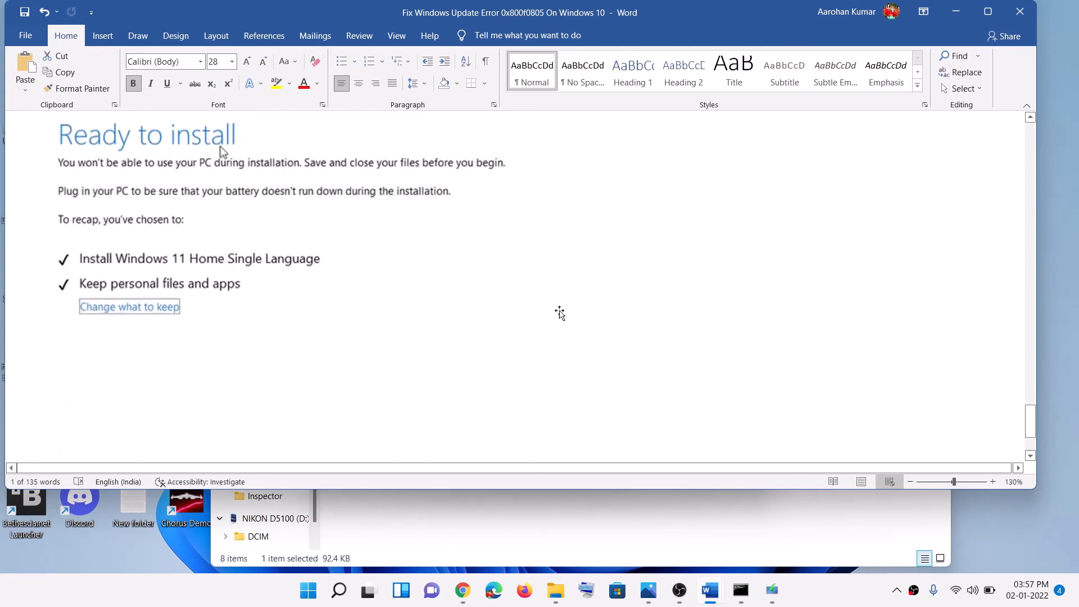
Return to the document's title, and switch to Photos to view the error 0x800f0805 image.
drag(1030, 423, 1030, 125)
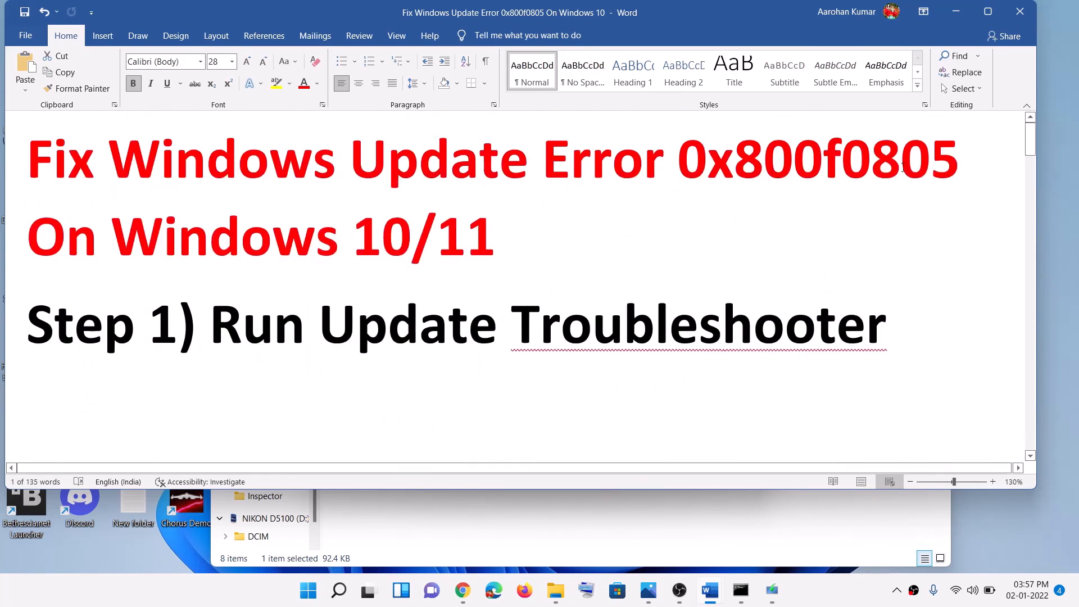
click(648, 590)
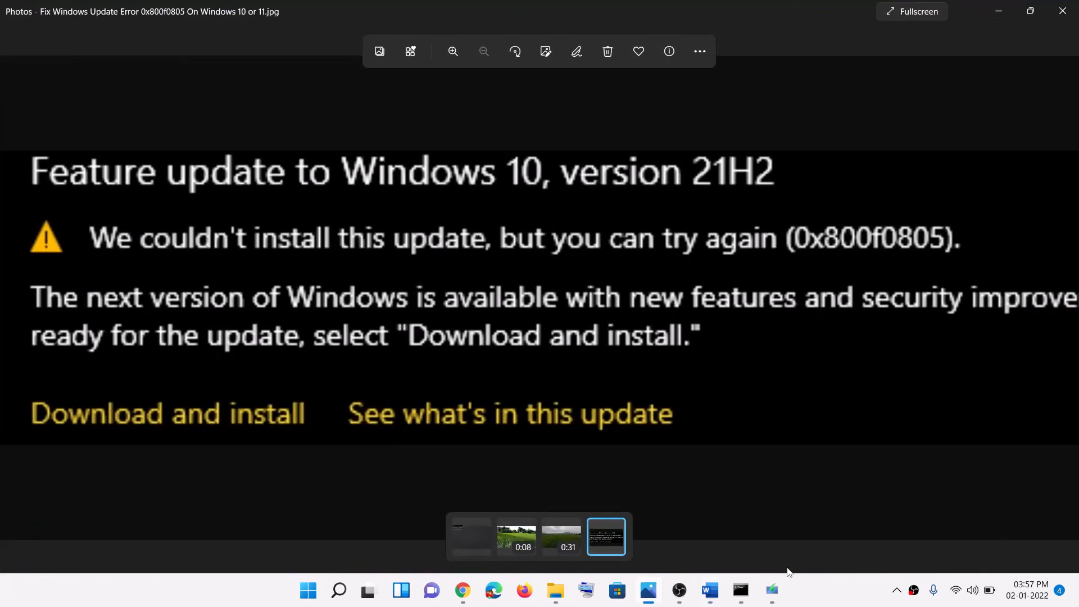
click(830, 599)
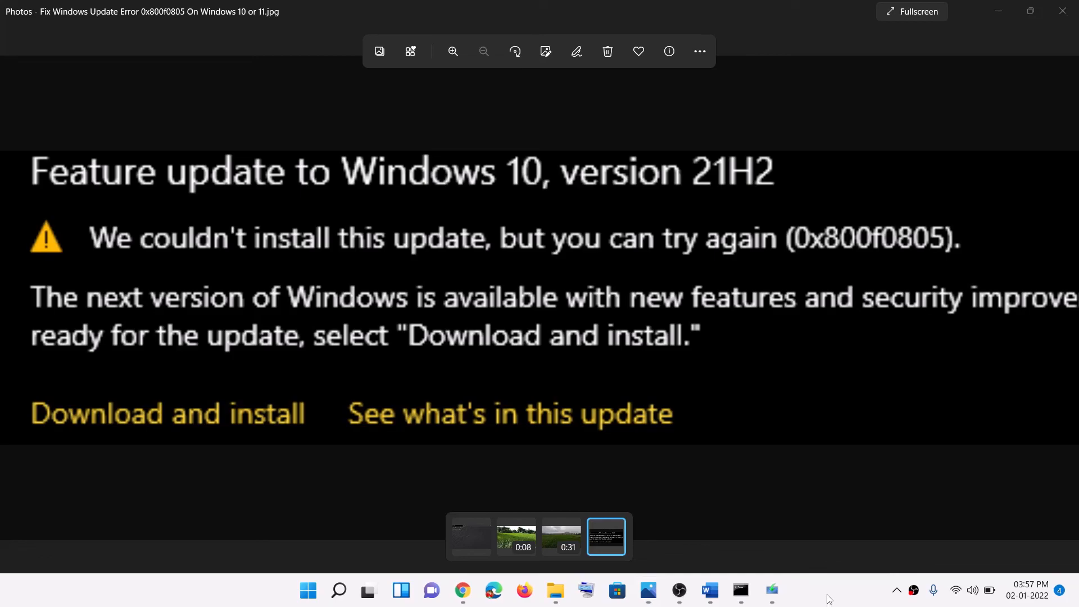